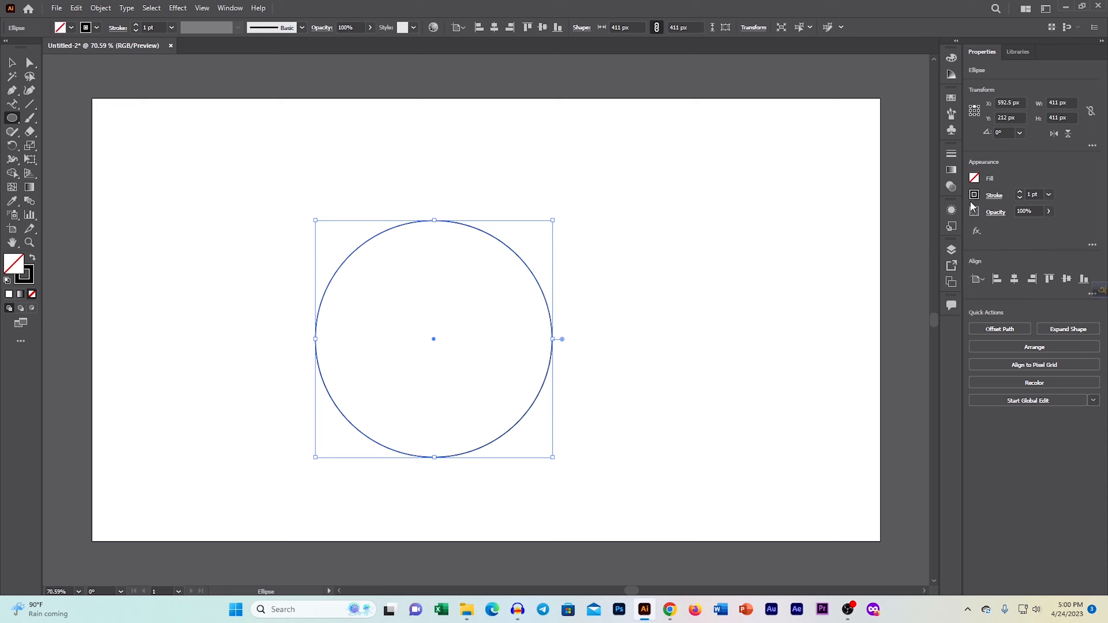
{"action": "left_click", "coordinate": [12, 62]}
{"action": "left_click", "coordinate": [267, 203]}
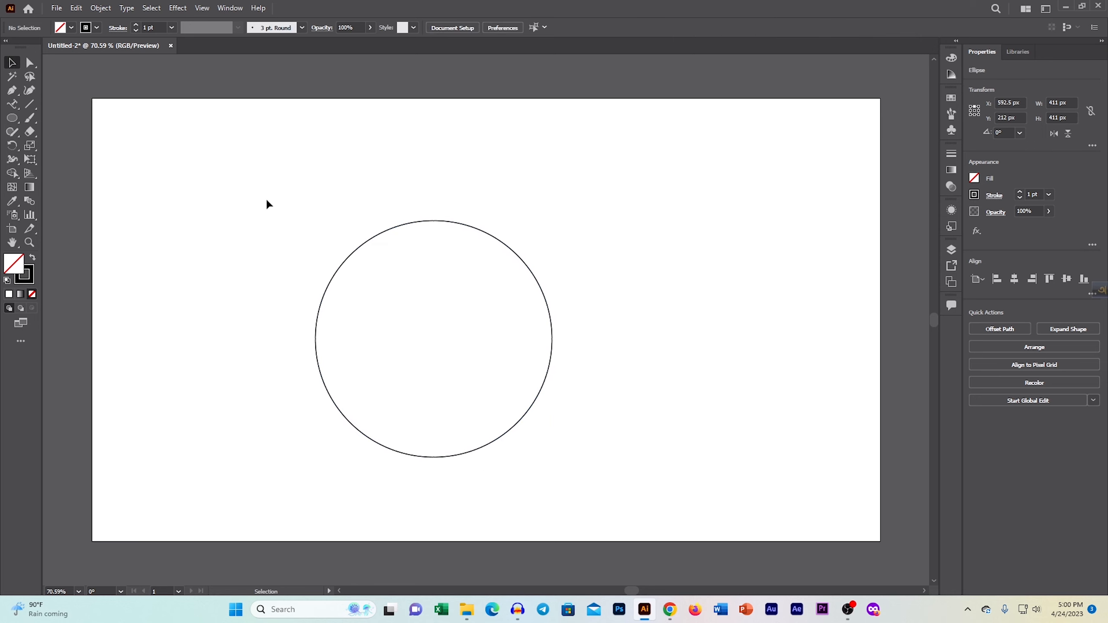
{"action": "key", "text": "ctrl+1"}
{"action": "left_click", "coordinate": [14, 105]}
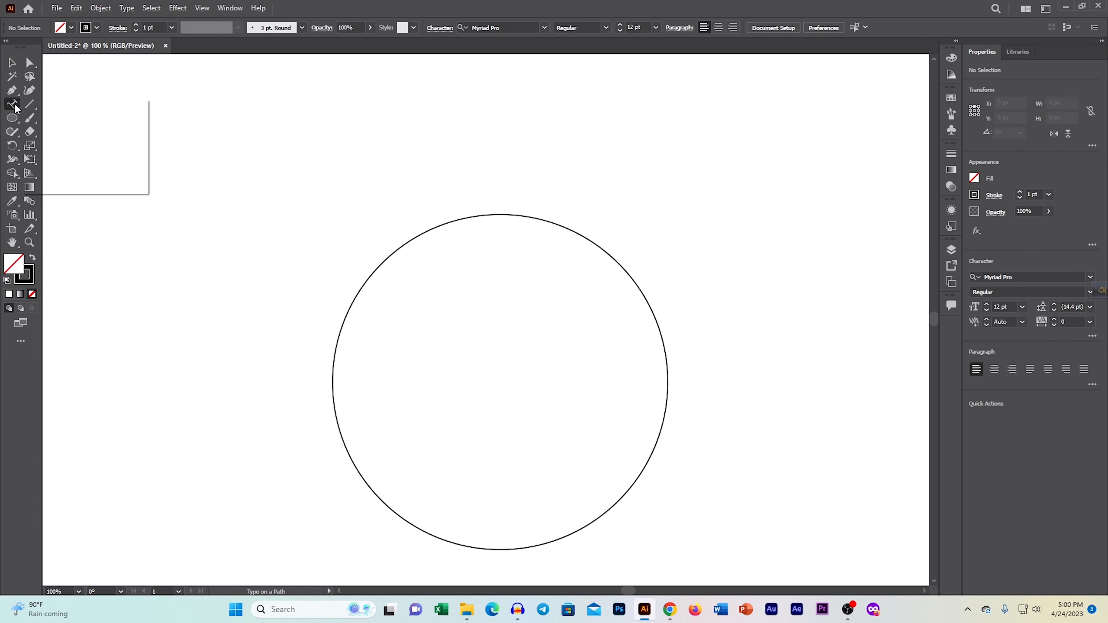
{"action": "left_click", "coordinate": [66, 129]}
{"action": "left_click", "coordinate": [151, 148]}
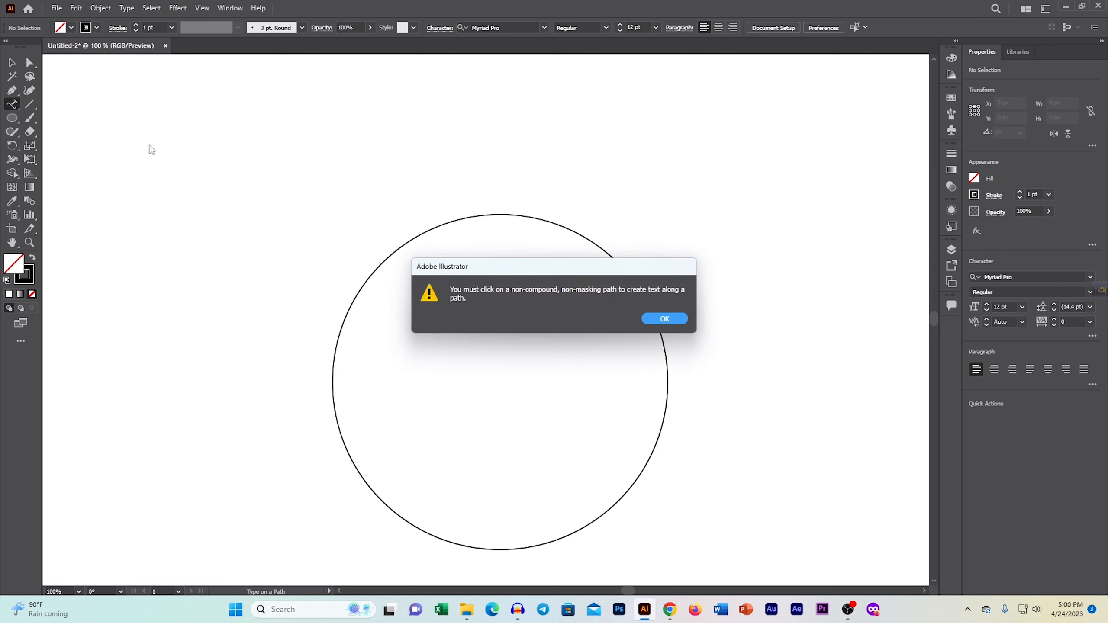
{"action": "left_click", "coordinate": [664, 319]}
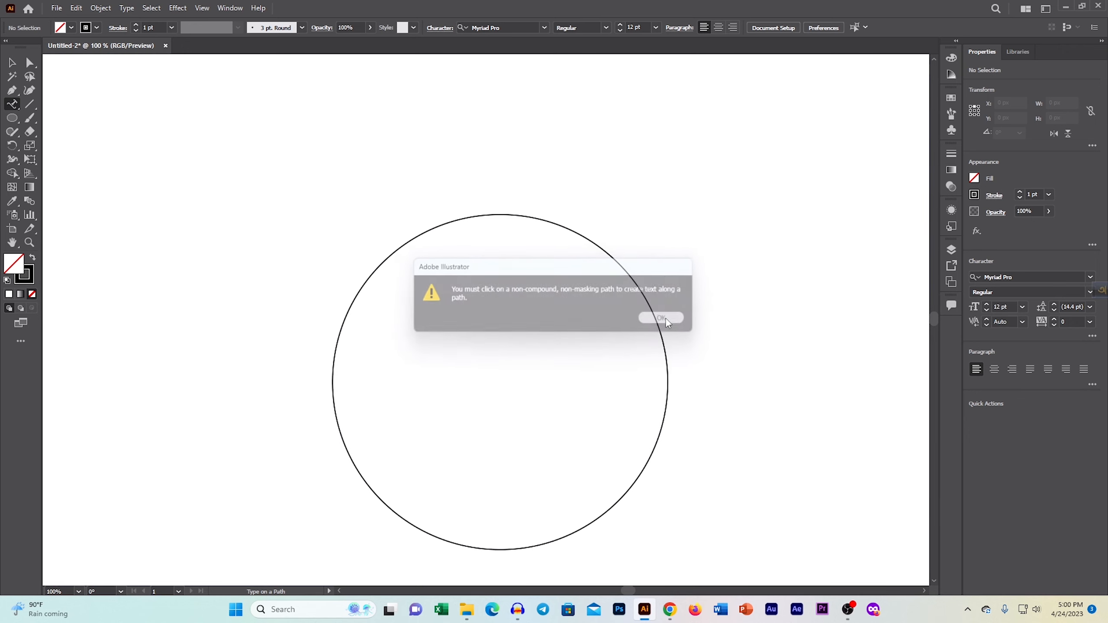
{"action": "left_click", "coordinate": [12, 90]}
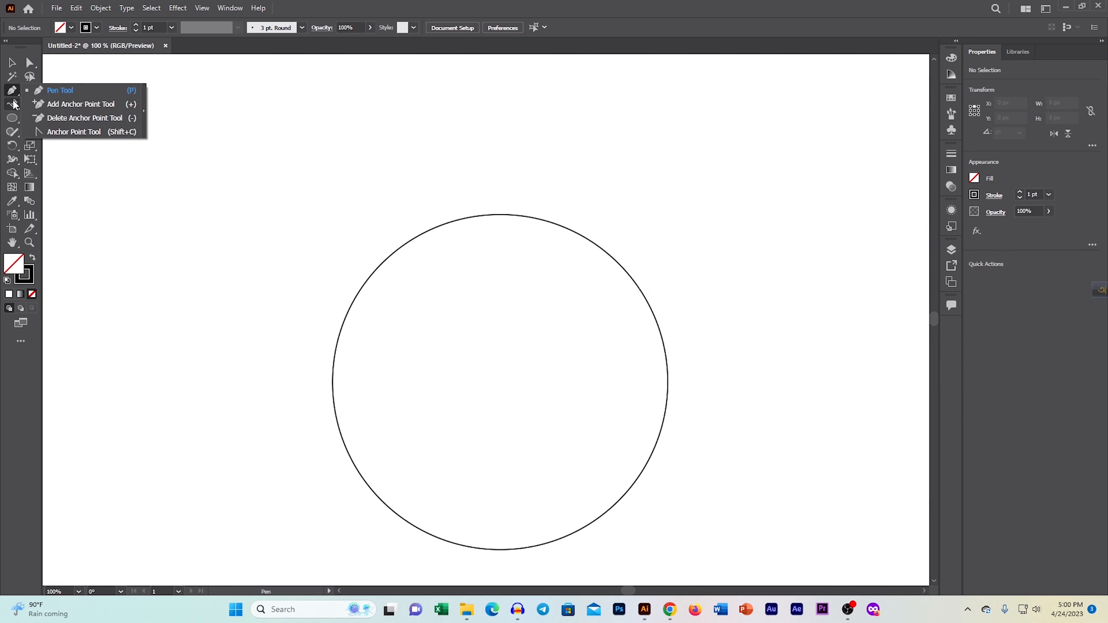
- Add the text "CURVE TEXT LOGO CREATION" along the circle's outline with the Type on a Path tool, starting at its upper-left side
{"action": "left_click", "coordinate": [13, 106]}
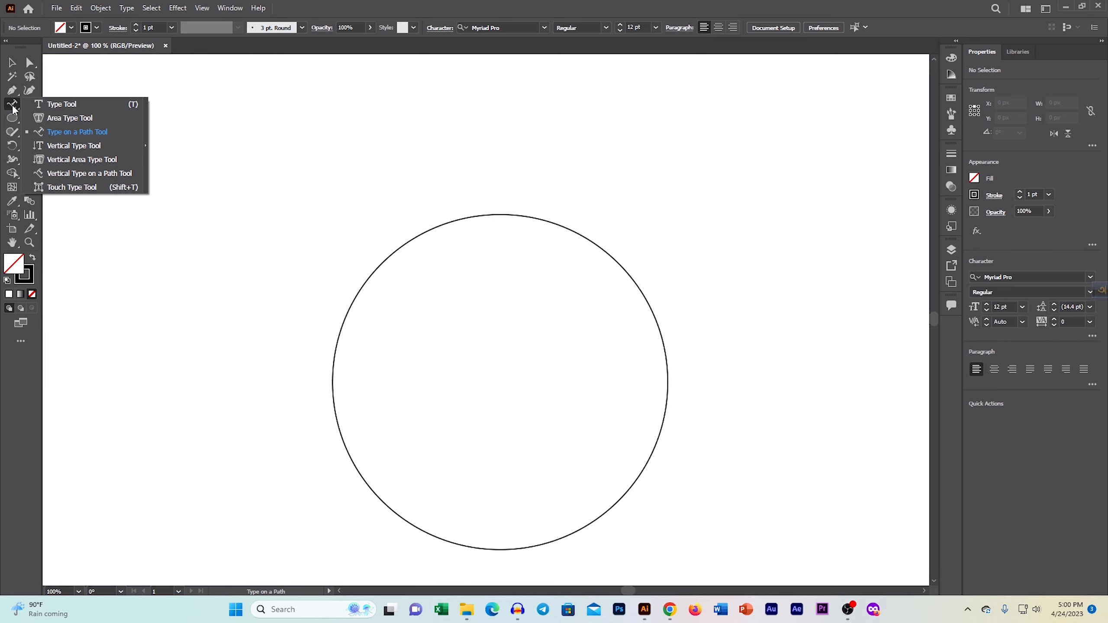
{"action": "left_click", "coordinate": [79, 133]}
{"action": "scroll", "coordinate": [272, 131], "scroll_direction": "down", "scroll_amount": 1}
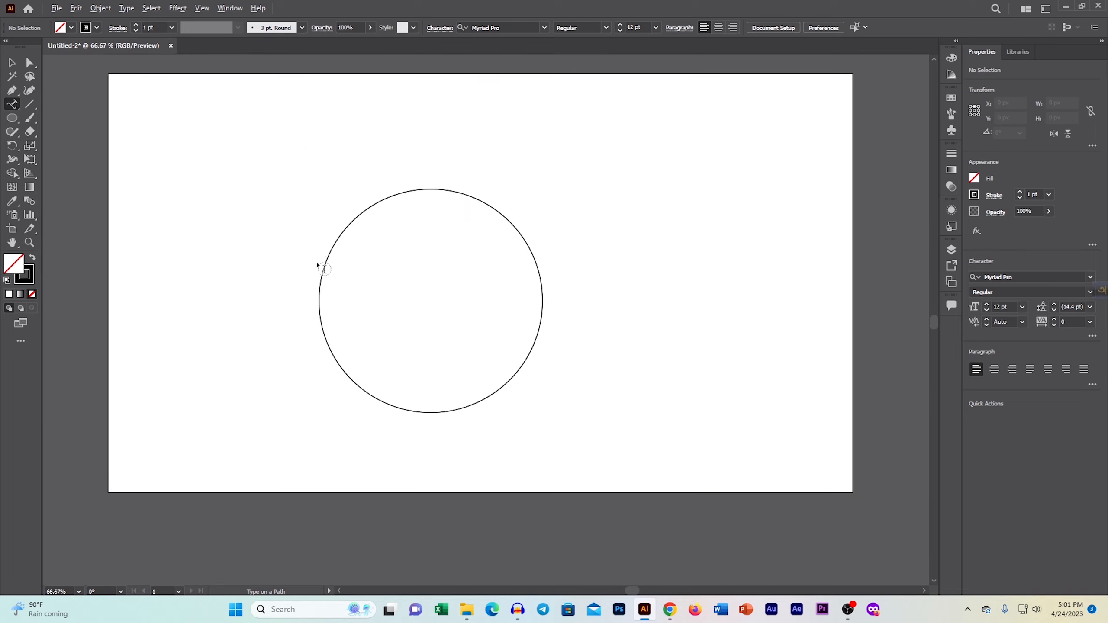
{"action": "scroll", "coordinate": [320, 265], "scroll_direction": "up", "scroll_amount": 2}
{"action": "left_click", "coordinate": [328, 260]}
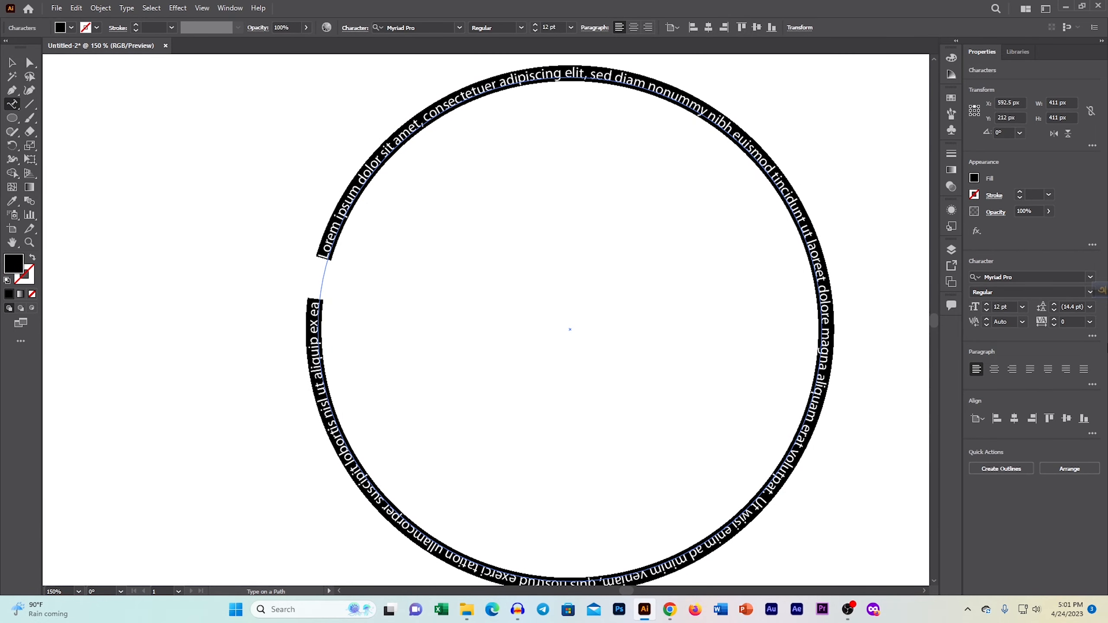
{"action": "type", "text": "CUR"}
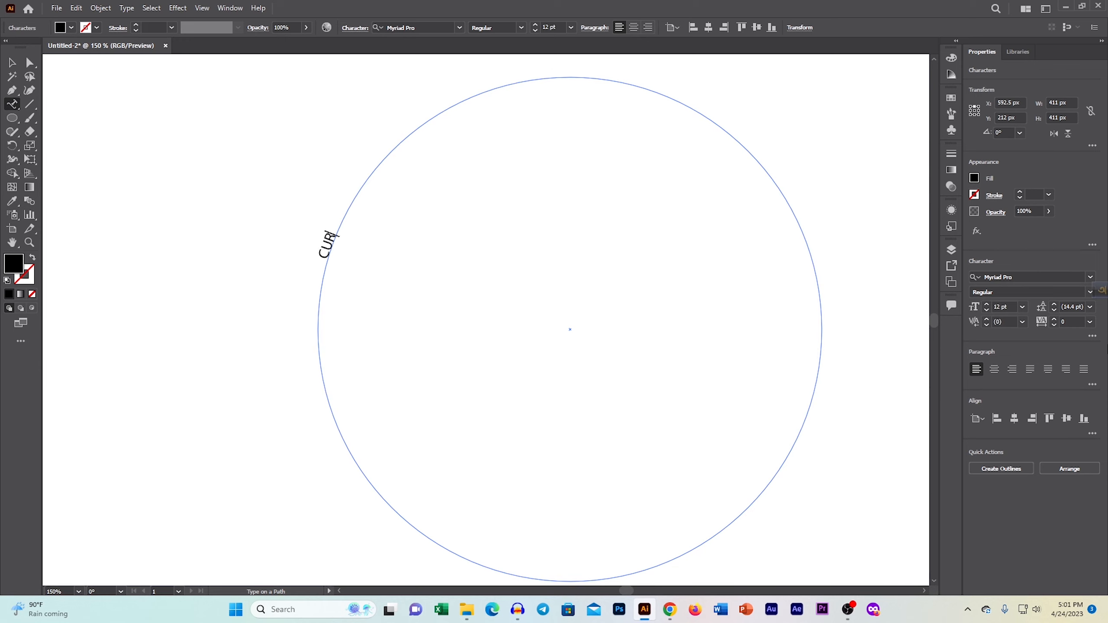
{"action": "type", "text": "VE TEXT LOGO C"}
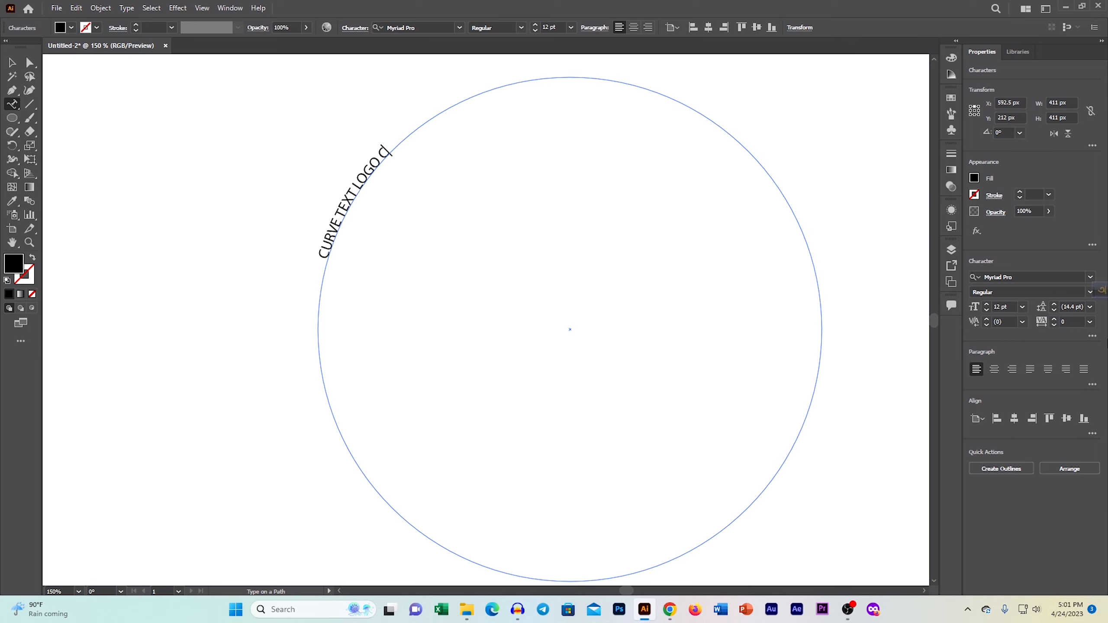
{"action": "type", "text": "REATION"}
- Set the font of the whole curved text to Nexa Black
{"action": "key", "text": "ctrl+shift+Left"}
{"action": "key", "text": "ctrl+shift+Left"}
{"action": "key", "text": "ctrl+shift+Left"}
{"action": "key", "text": "ctrl+shift+Left"}
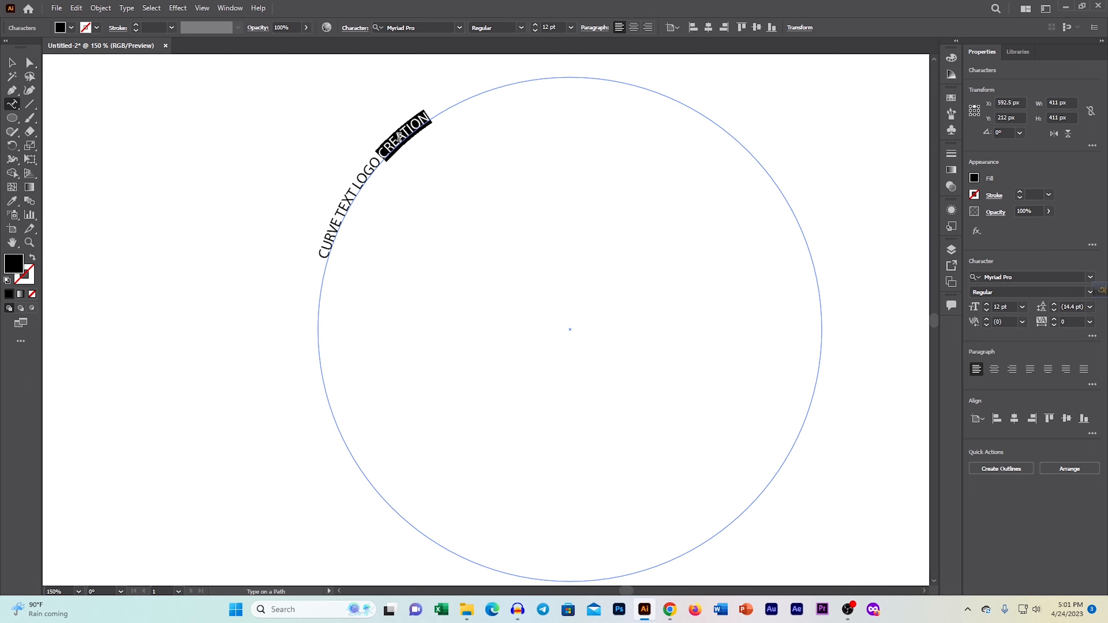
{"action": "left_click", "coordinate": [1016, 277]}
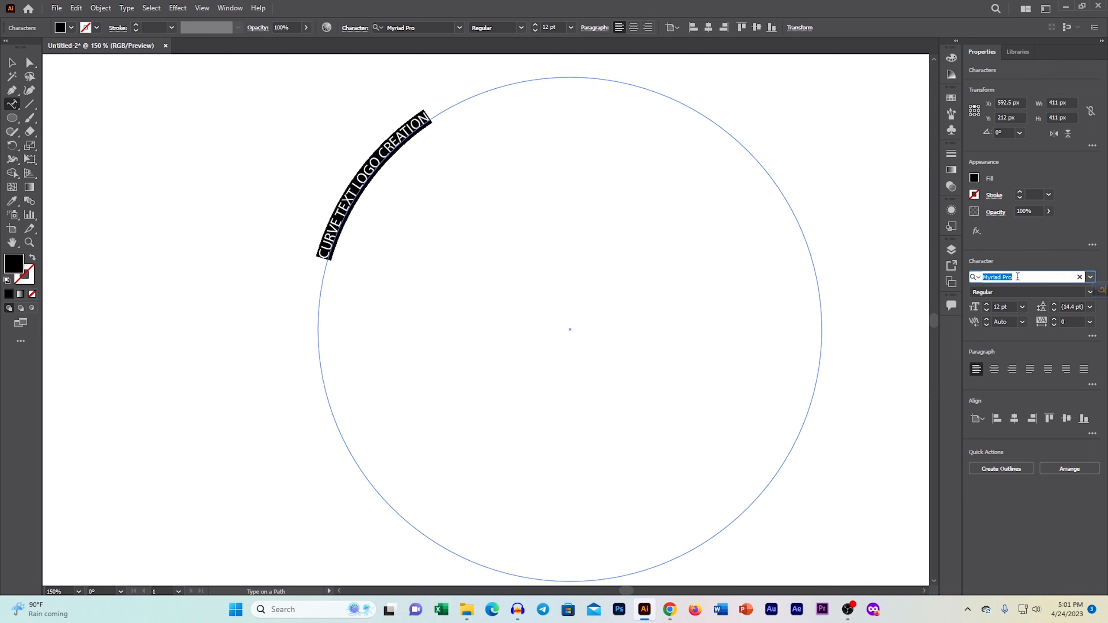
{"action": "type", "text": "NEXA"}
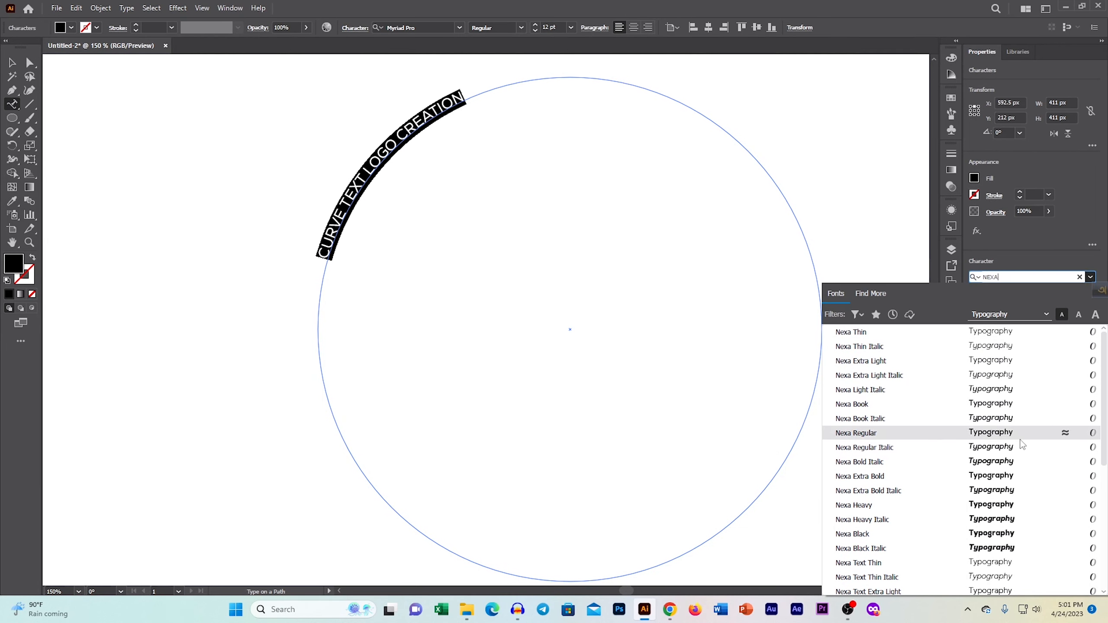
{"action": "left_click", "coordinate": [1016, 534]}
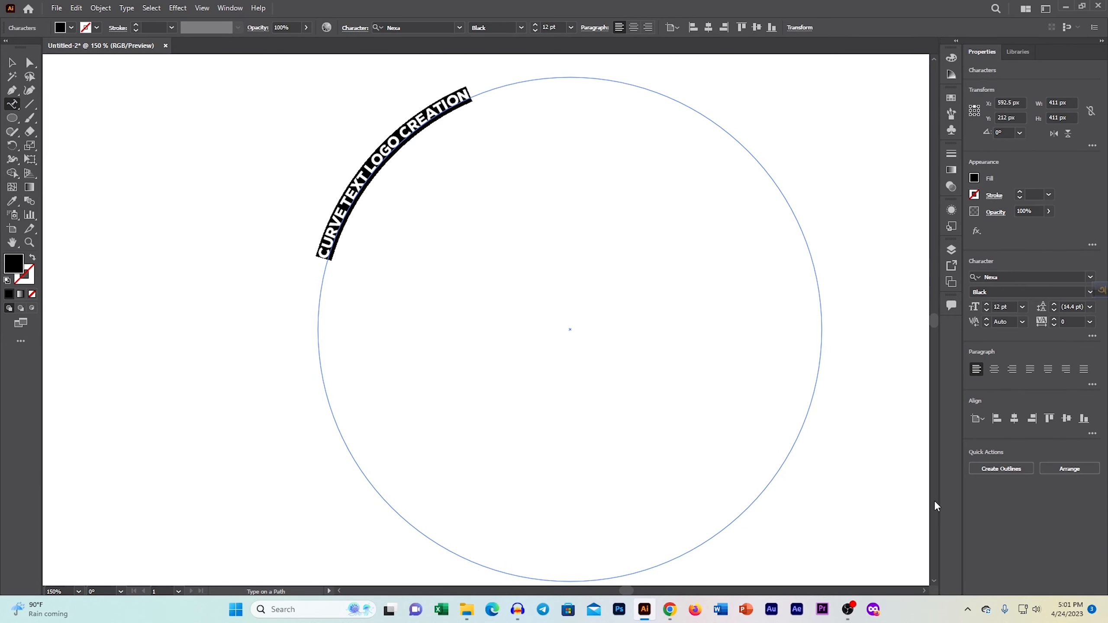
- Increase the curved text's font size to 34 pt and deselect the text
{"action": "left_click", "coordinate": [986, 304]}
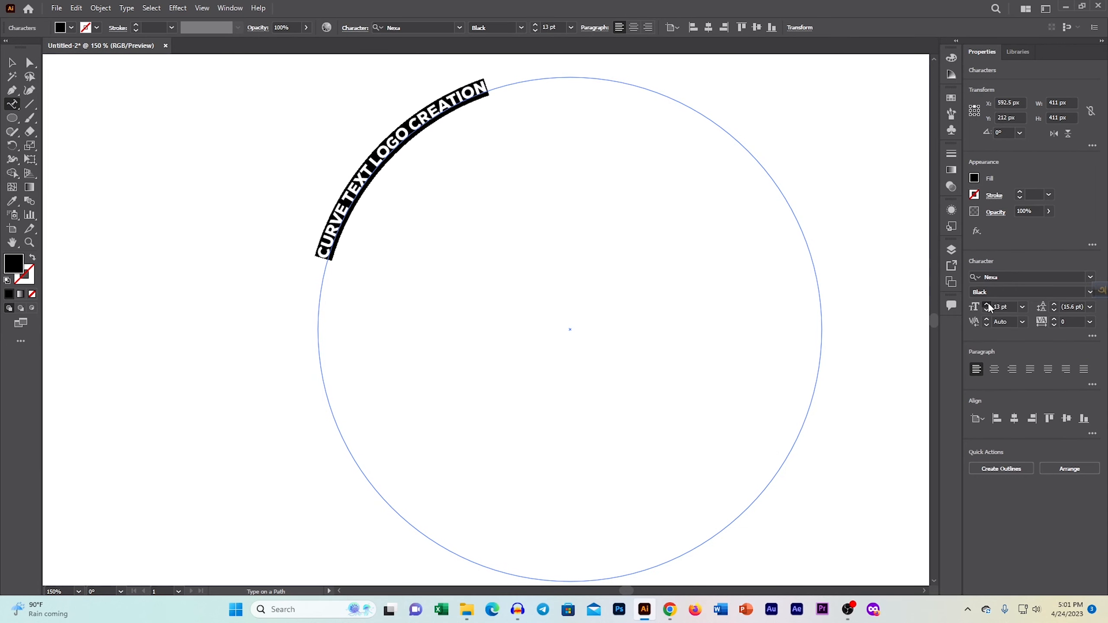
{"action": "left_click", "coordinate": [986, 305]}
{"action": "left_click", "coordinate": [987, 305]}
{"action": "left_click", "coordinate": [987, 304]}
{"action": "left_click", "coordinate": [987, 305]}
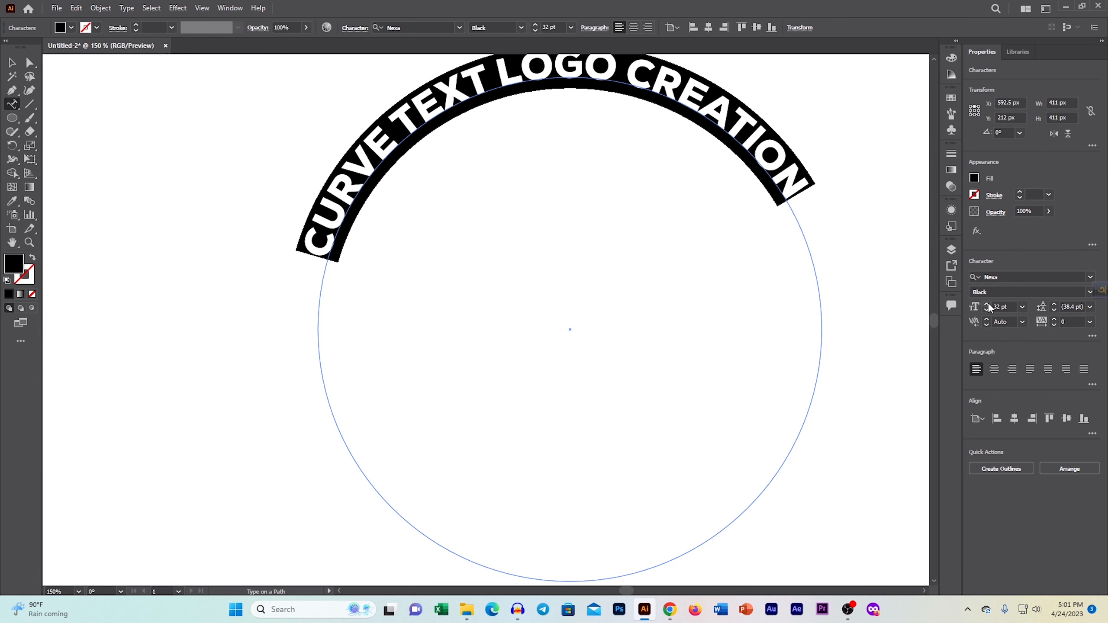
{"action": "left_click", "coordinate": [986, 305]}
{"action": "scroll", "coordinate": [348, 279], "scroll_direction": "down", "scroll_amount": 3}
{"action": "scroll", "coordinate": [460, 275], "scroll_direction": "up", "scroll_amount": 1}
{"action": "scroll", "coordinate": [461, 275], "scroll_direction": "up", "scroll_amount": 1}
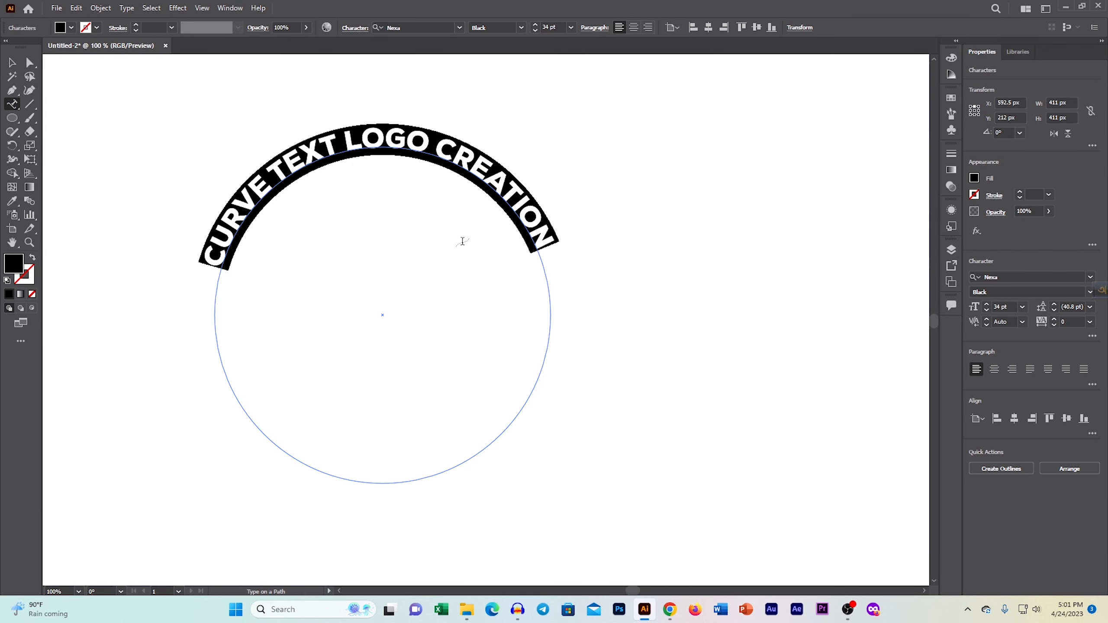
{"action": "left_click", "coordinate": [12, 63]}
{"action": "left_click", "coordinate": [120, 90]}
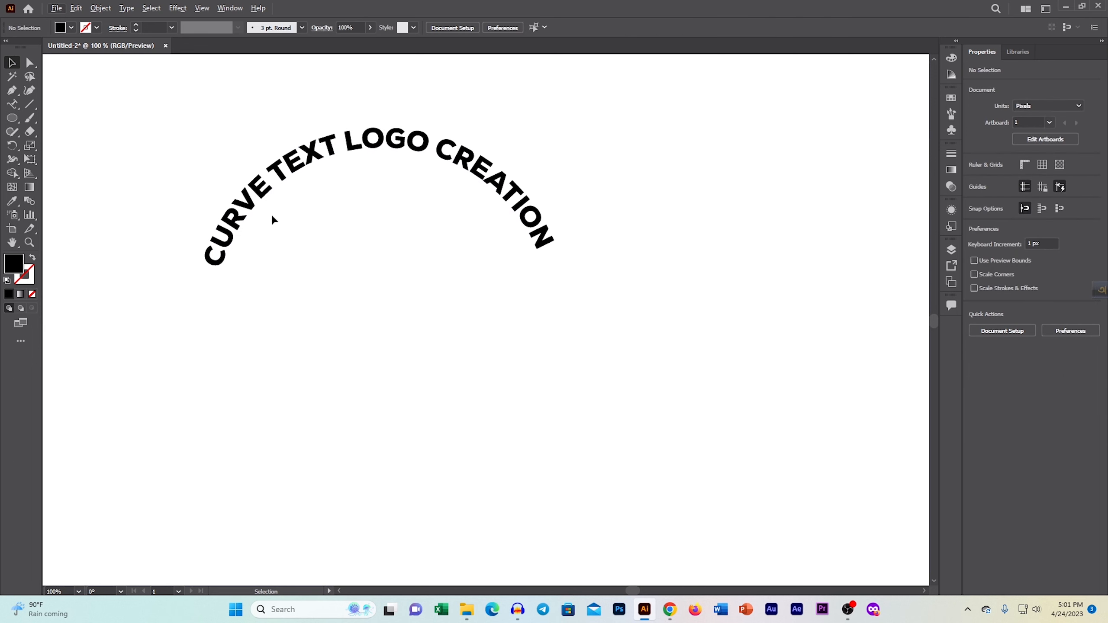
- Try center paragraph alignment on the curved text, and return it to left alignment
{"action": "left_click", "coordinate": [264, 197]}
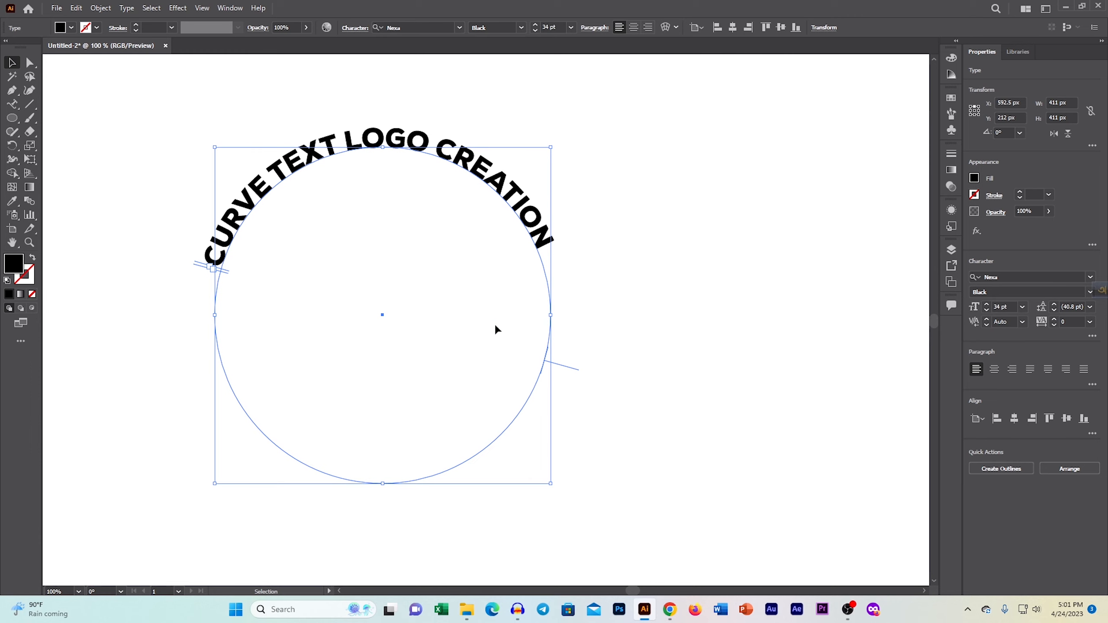
{"action": "left_click", "coordinate": [633, 28]}
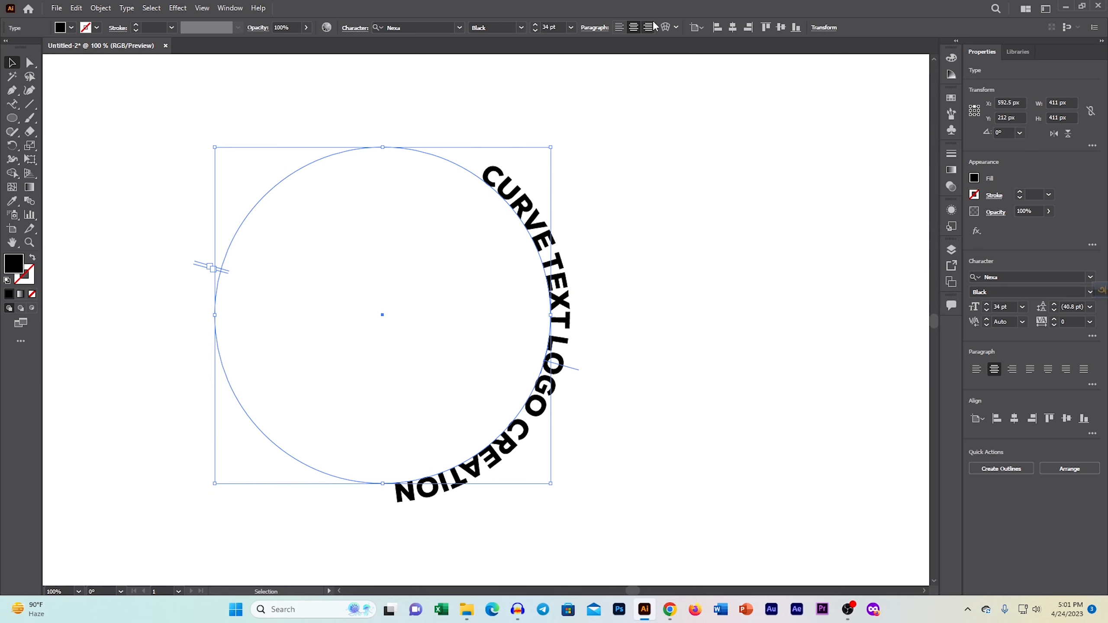
{"action": "left_click", "coordinate": [620, 28]}
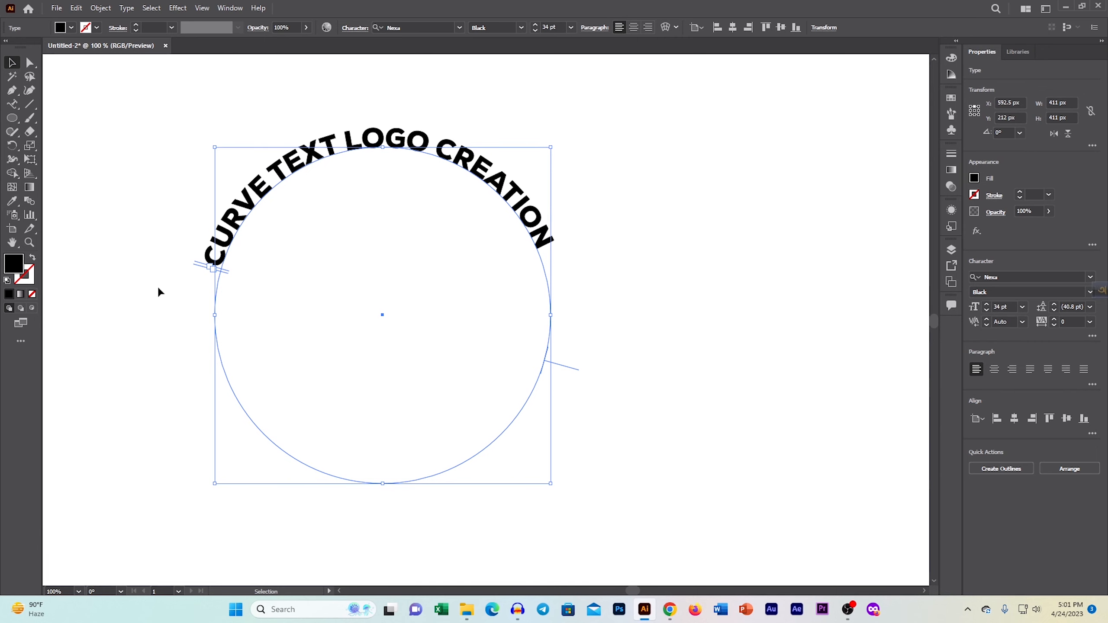
- Move the curved text's end and start brackets to the circle's right and left anchor points, and center-align the text between them
{"action": "left_click", "coordinate": [29, 64]}
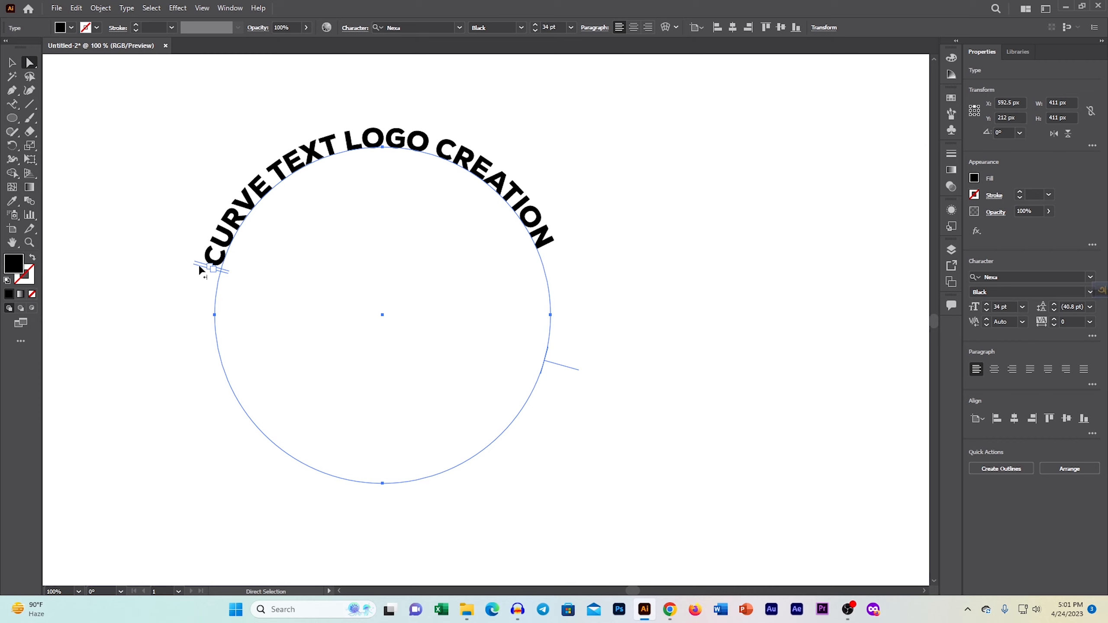
{"action": "left_click_drag", "start_coordinate": [199, 270], "coordinate": [497, 314]}
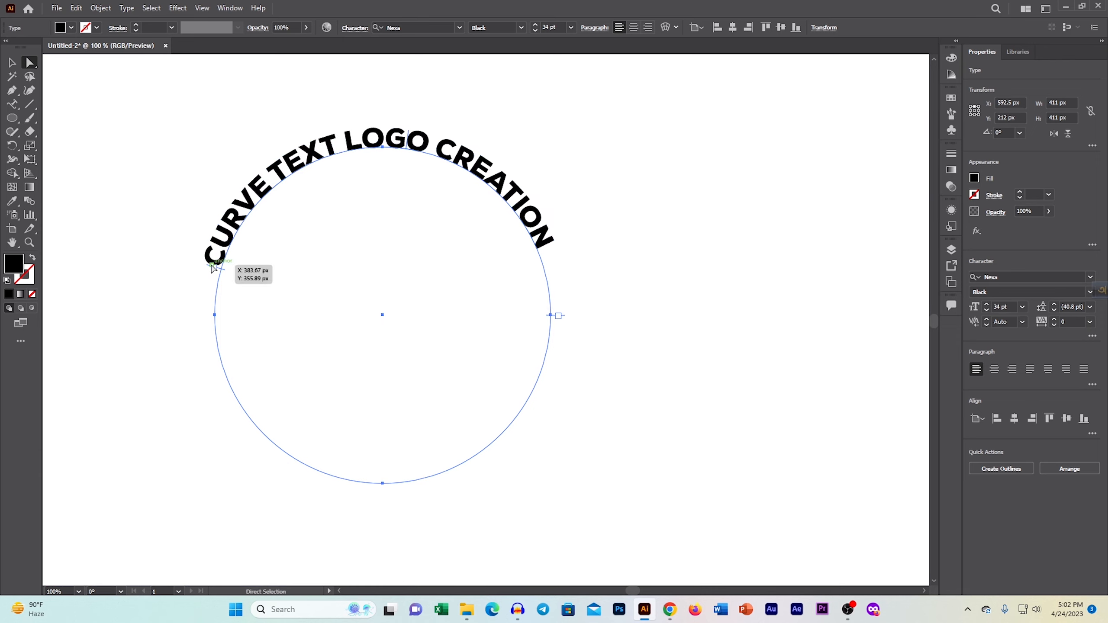
{"action": "scroll", "coordinate": [216, 278], "scroll_direction": "up", "scroll_amount": 2}
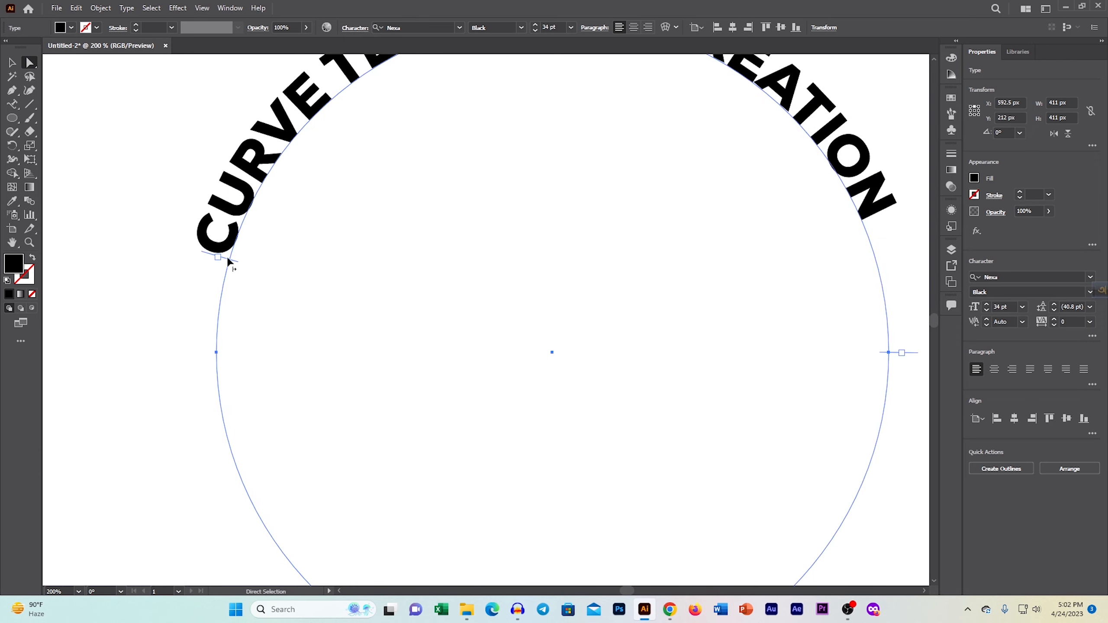
{"action": "left_click_drag", "start_coordinate": [228, 260], "coordinate": [222, 353]}
{"action": "scroll", "coordinate": [275, 300], "scroll_direction": "down", "scroll_amount": 2}
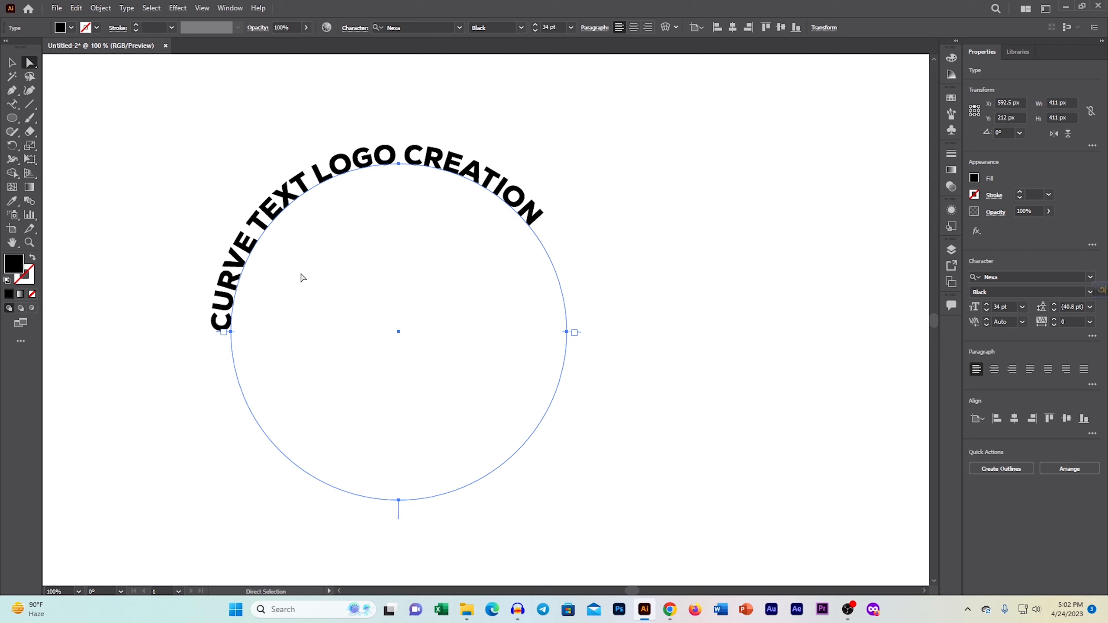
{"action": "left_click", "coordinate": [634, 29]}
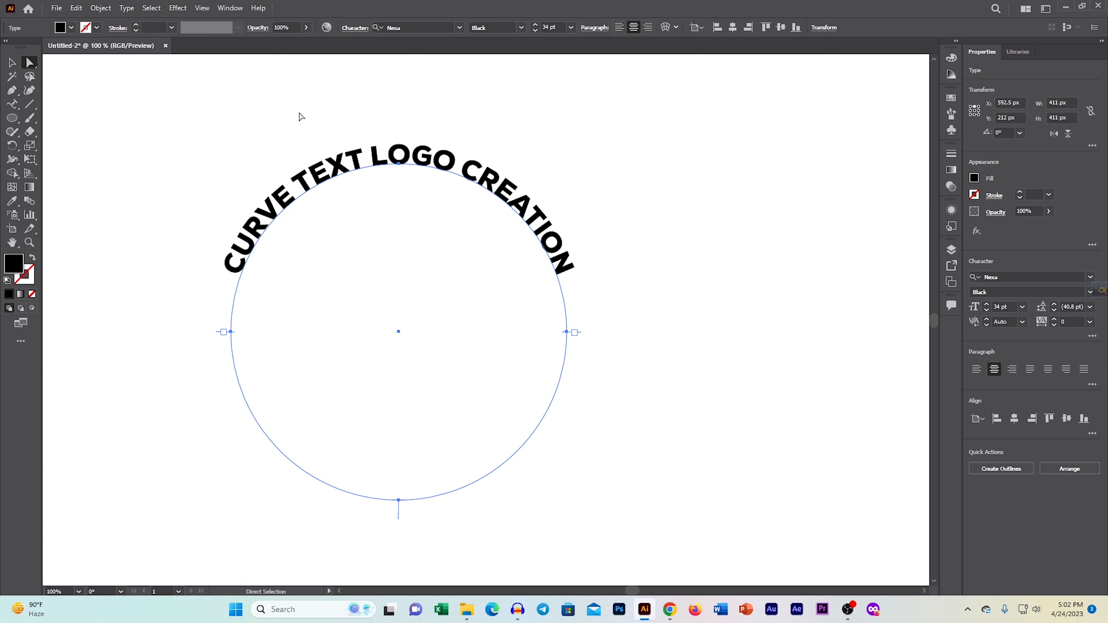
{"action": "left_click", "coordinate": [267, 136]}
- Duplicate the curved text in place and move the copy around to the lower half of the circle
{"action": "left_click", "coordinate": [390, 161]}
{"action": "key", "text": "ctrl+c"}
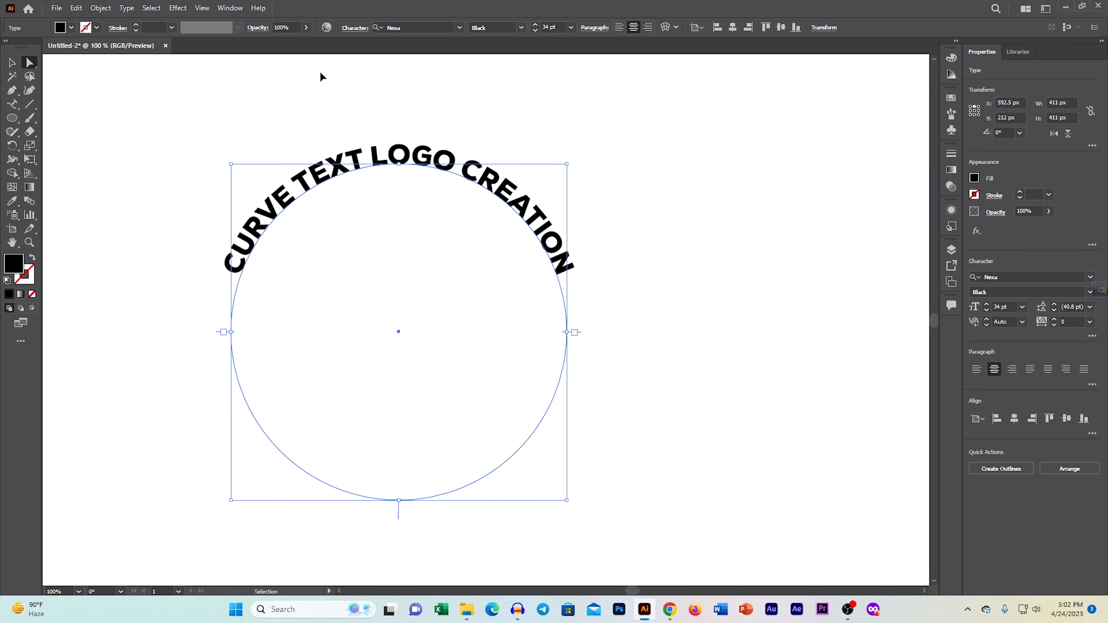
{"action": "key", "text": "ctrl+f"}
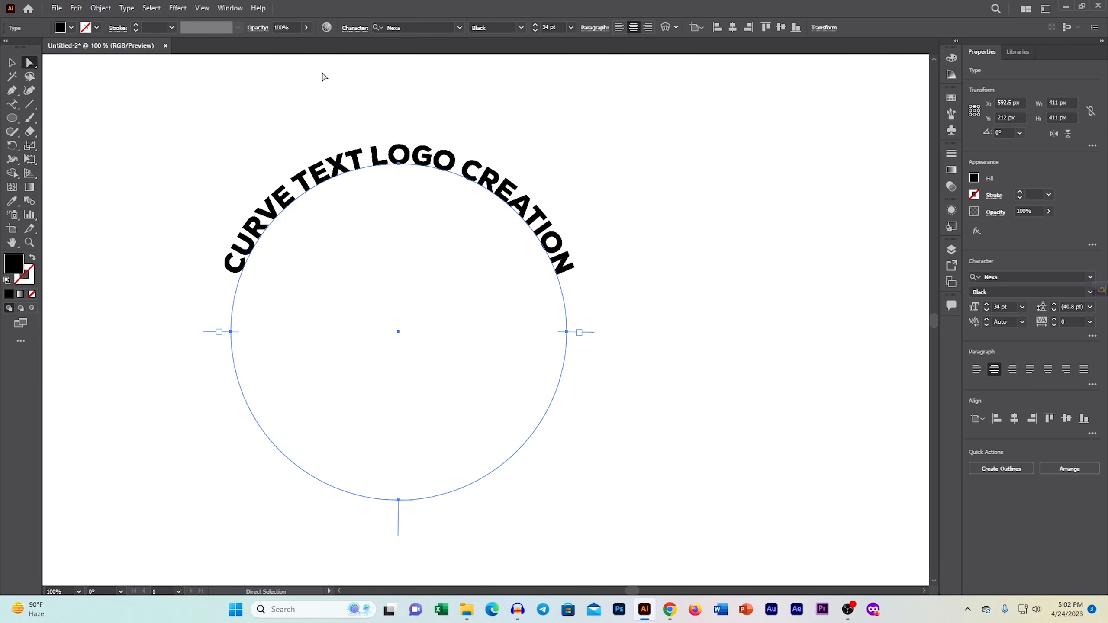
{"action": "left_click_drag", "start_coordinate": [382, 165], "coordinate": [445, 240]}
{"action": "key", "text": "ctrl+z"}
{"action": "left_click_drag", "start_coordinate": [397, 523], "coordinate": [398, 511]}
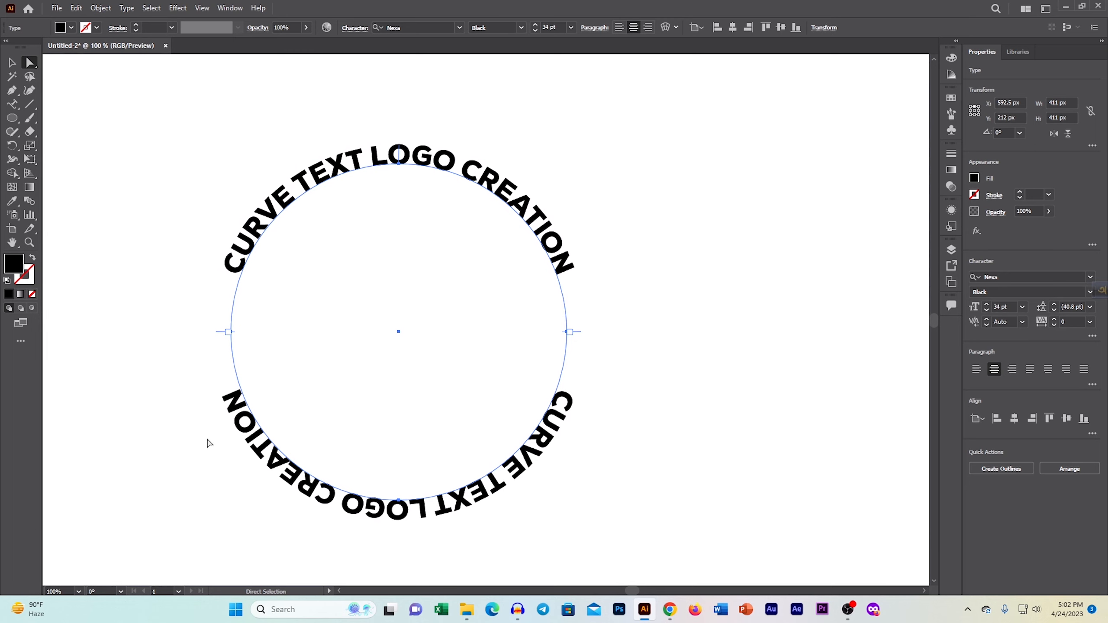
- Open the Type on a Path options for the lower curved text, enable the preview, and flip the text
{"action": "key", "text": "ctrl+minus"}
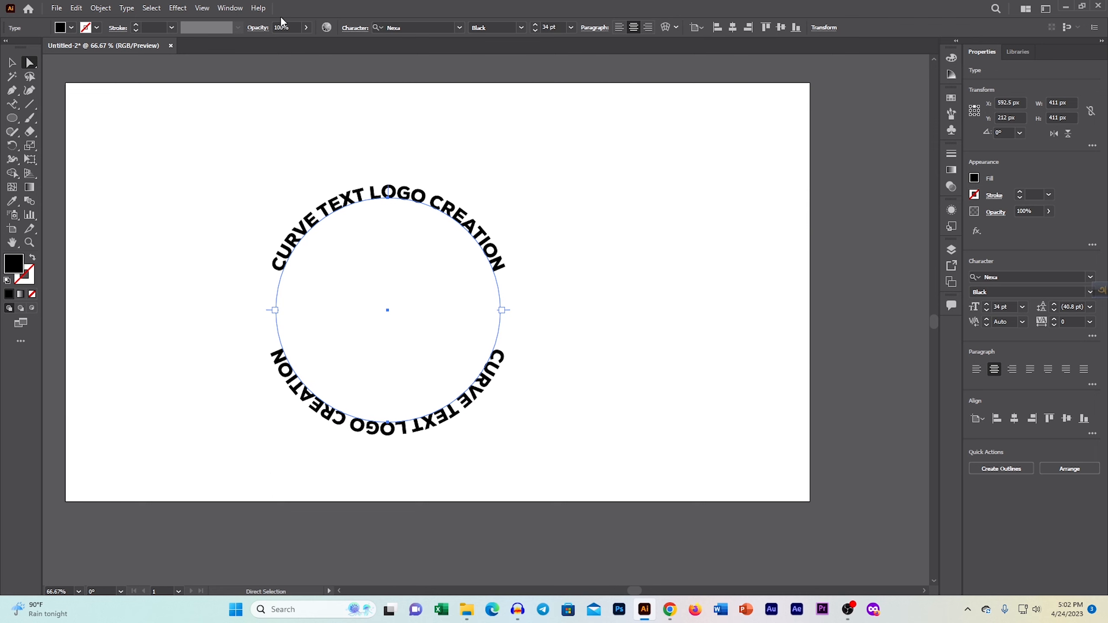
{"action": "left_click", "coordinate": [126, 8]}
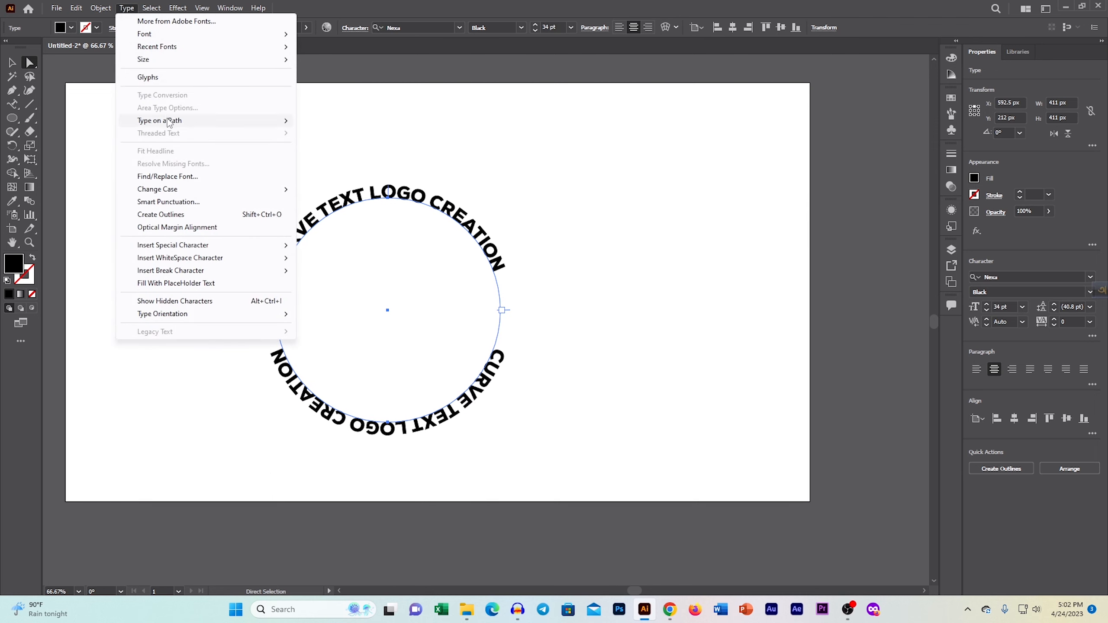
{"action": "mouse_move", "coordinate": [168, 121]}
{"action": "left_click", "coordinate": [364, 192]}
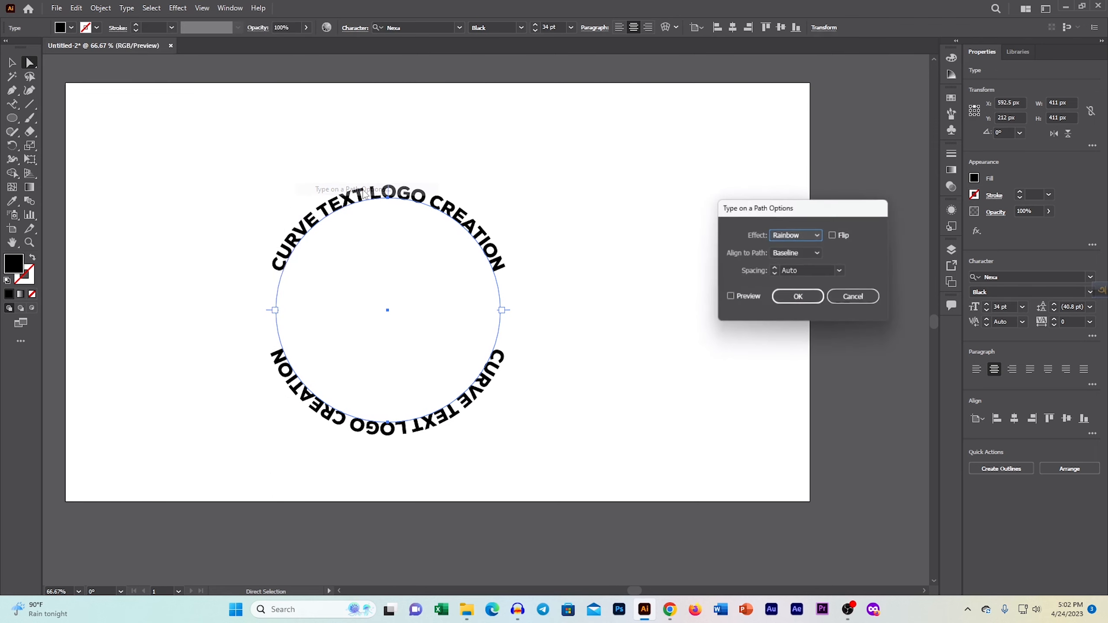
{"action": "left_click", "coordinate": [748, 300]}
{"action": "left_click", "coordinate": [836, 238]}
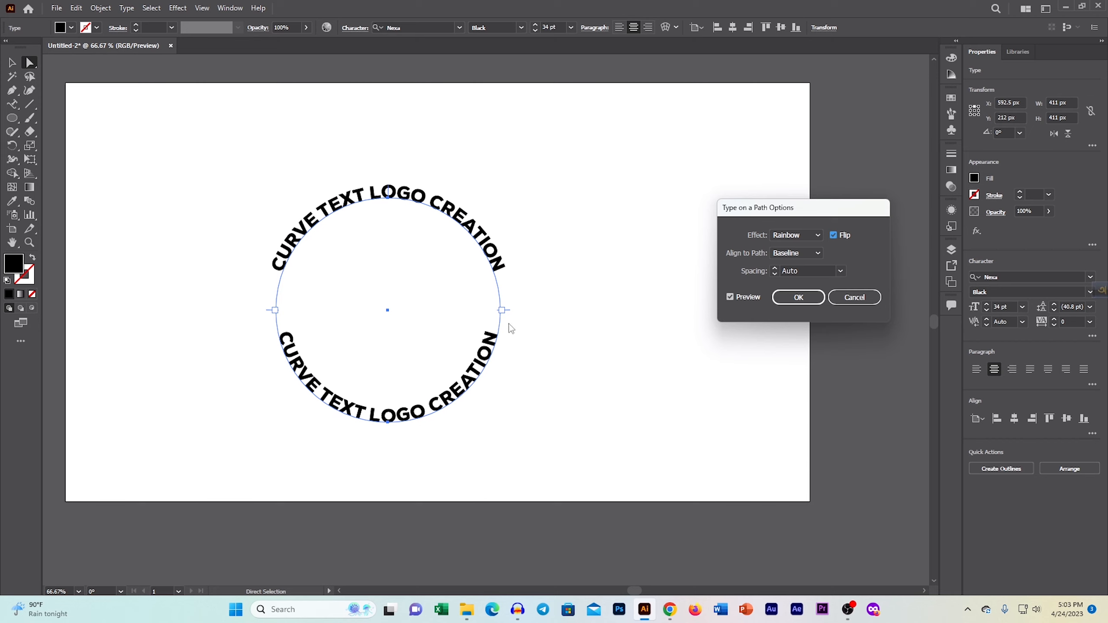
- Try the Center, Descender and Ascender path alignments on the lower curved text, and return to Center
{"action": "left_click", "coordinate": [805, 254]}
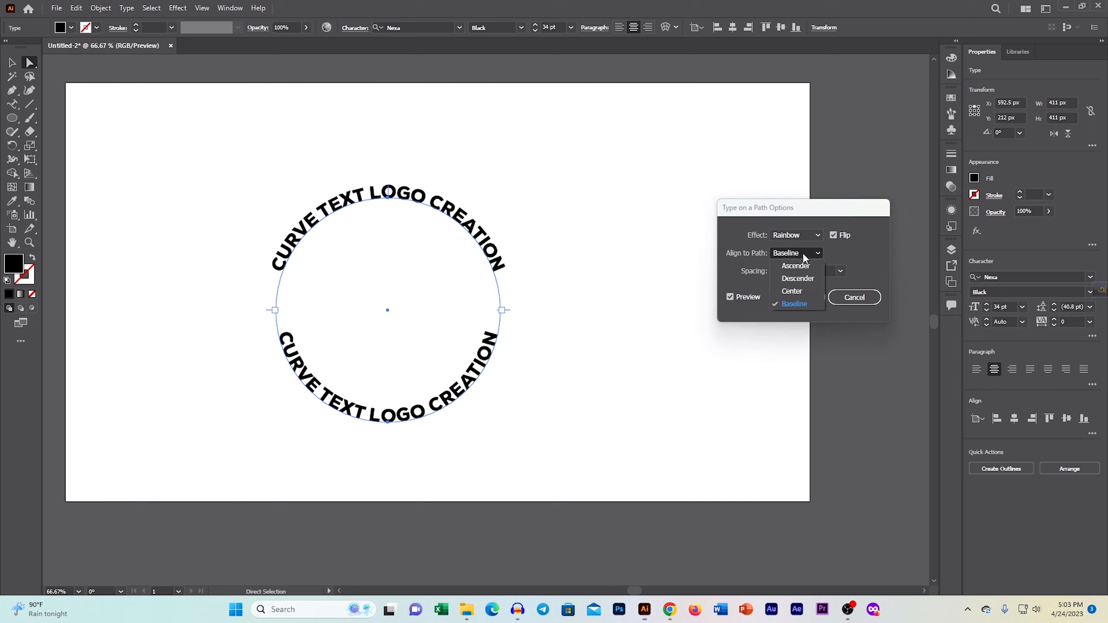
{"action": "left_click", "coordinate": [794, 293]}
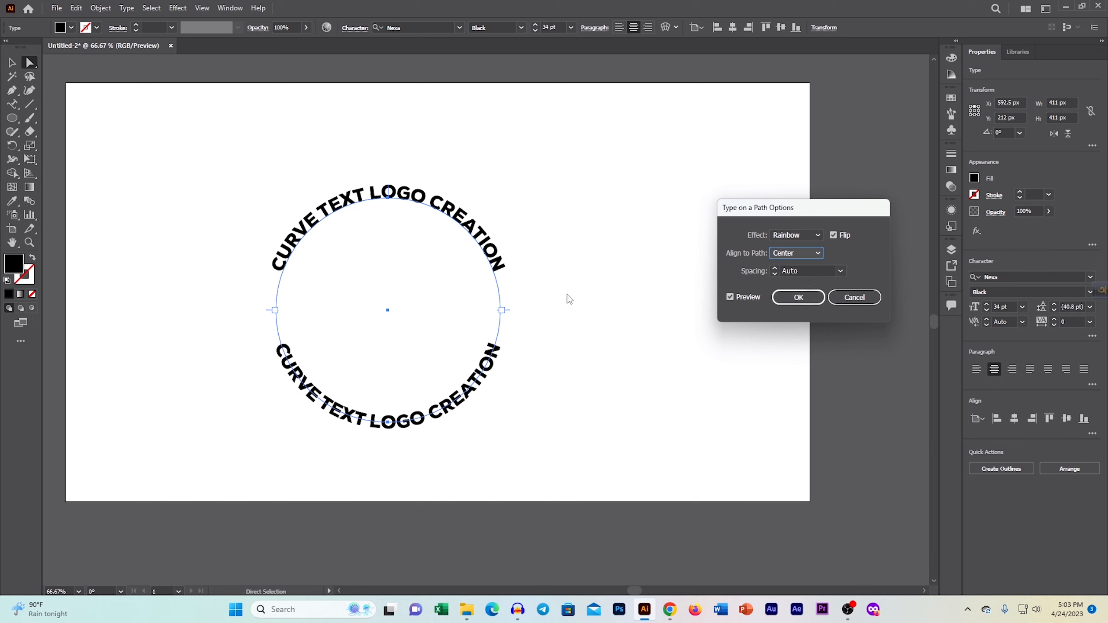
{"action": "left_click", "coordinate": [797, 254]}
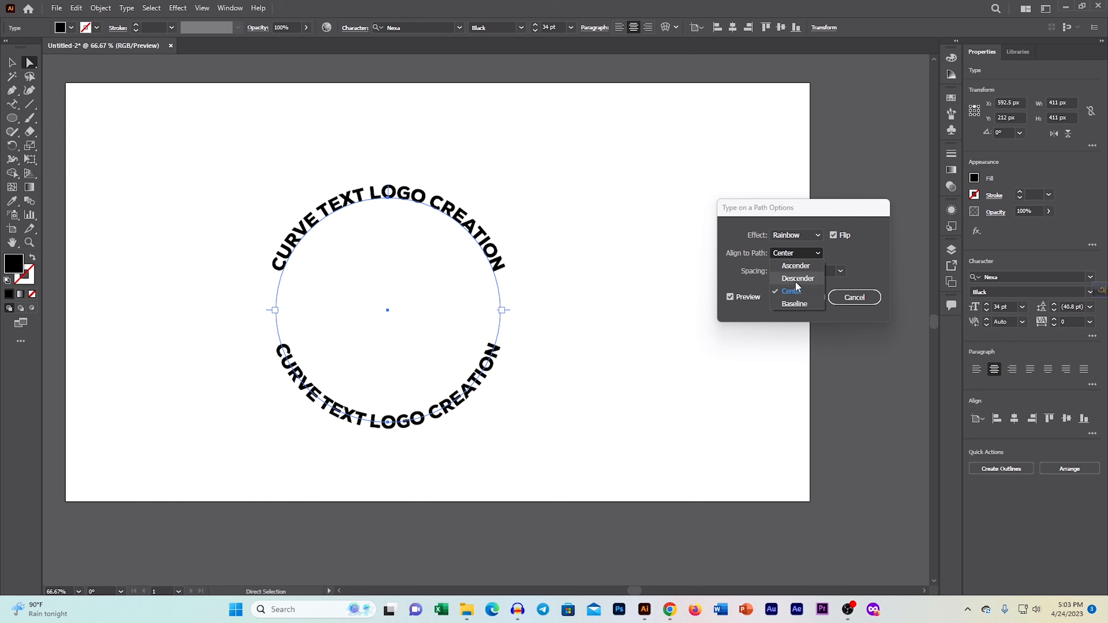
{"action": "left_click", "coordinate": [794, 280]}
{"action": "left_click", "coordinate": [793, 252]}
{"action": "left_click", "coordinate": [791, 265]}
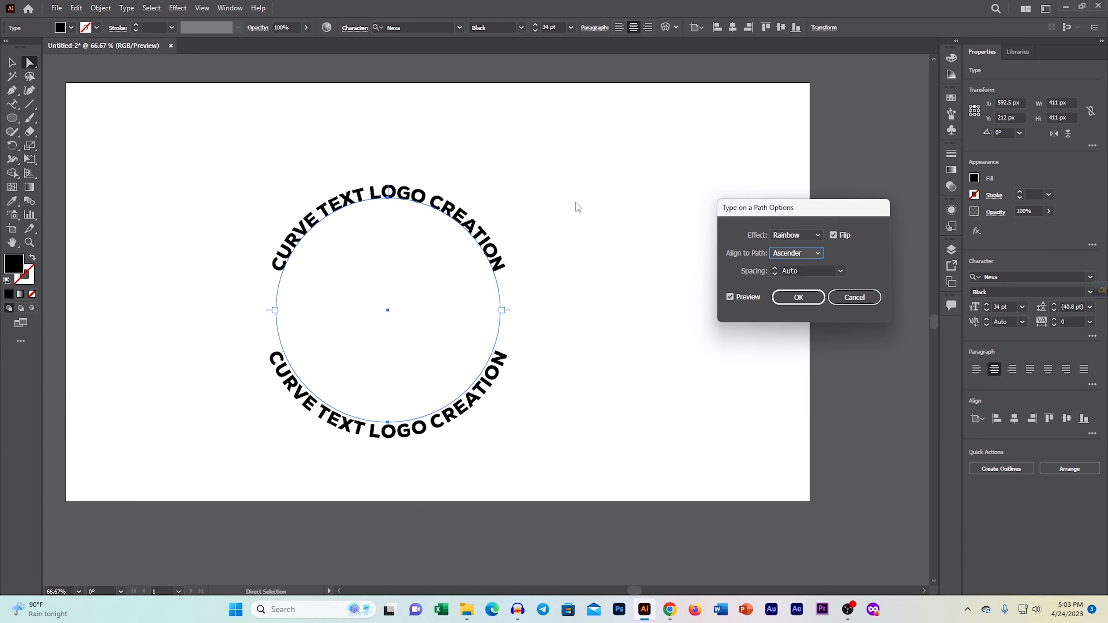
{"action": "left_click", "coordinate": [789, 255]}
{"action": "left_click", "coordinate": [792, 292]}
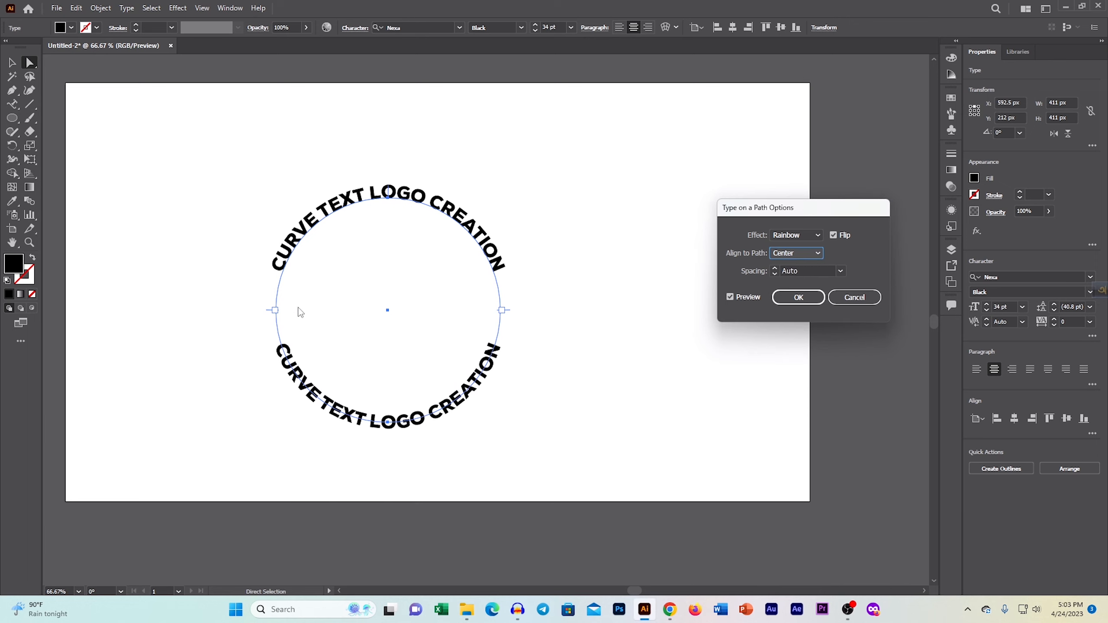
- Set the lower curved text's path alignment to Ascender, apply the options, and deselect the text
{"action": "left_click", "coordinate": [790, 256]}
{"action": "left_click", "coordinate": [792, 262]}
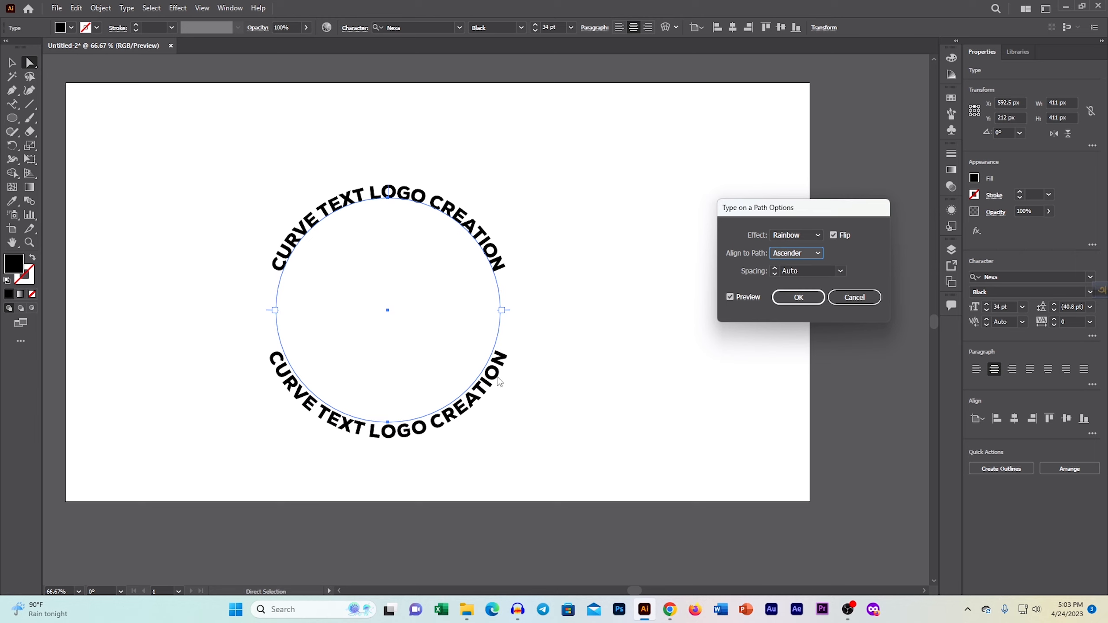
{"action": "left_click", "coordinate": [798, 298]}
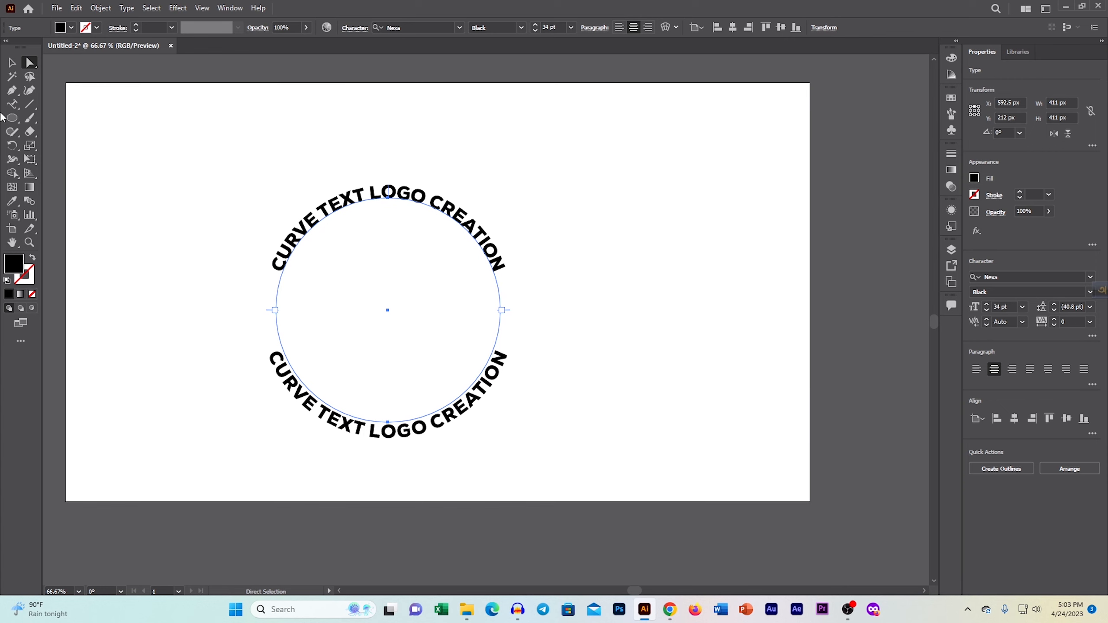
{"action": "left_click", "coordinate": [11, 64]}
{"action": "left_click", "coordinate": [93, 118]}
- Add the point text "CT" beside the circular text and move it to the middle of the circle
{"action": "left_click", "coordinate": [13, 104]}
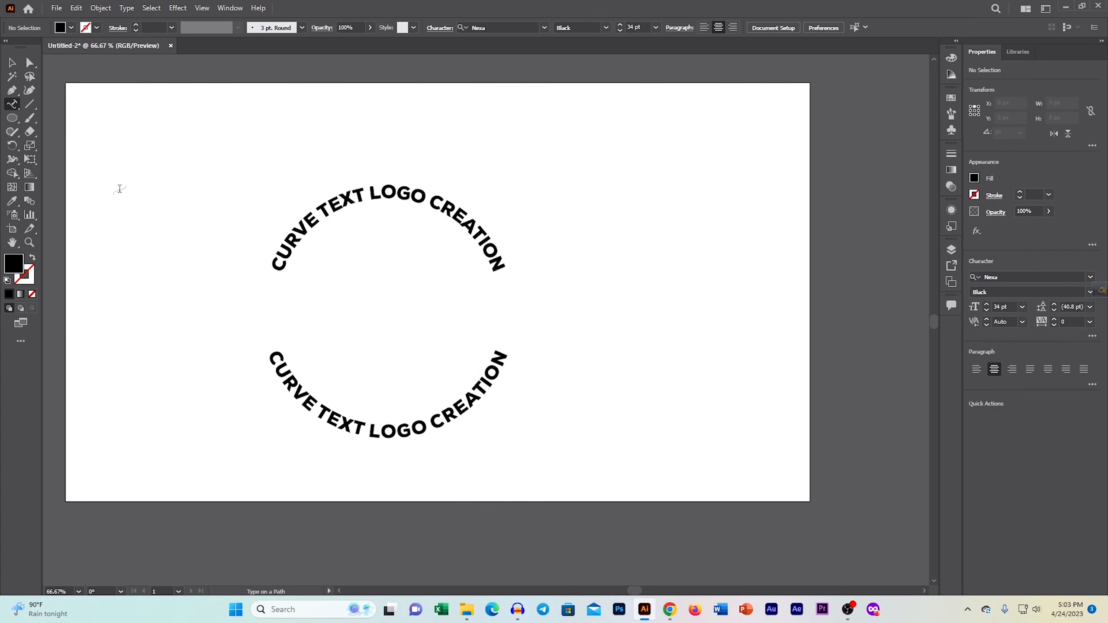
{"action": "left_click_drag", "start_coordinate": [12, 105], "coordinate": [76, 108]}
{"action": "left_click", "coordinate": [134, 268]}
{"action": "type", "text": "CT"}
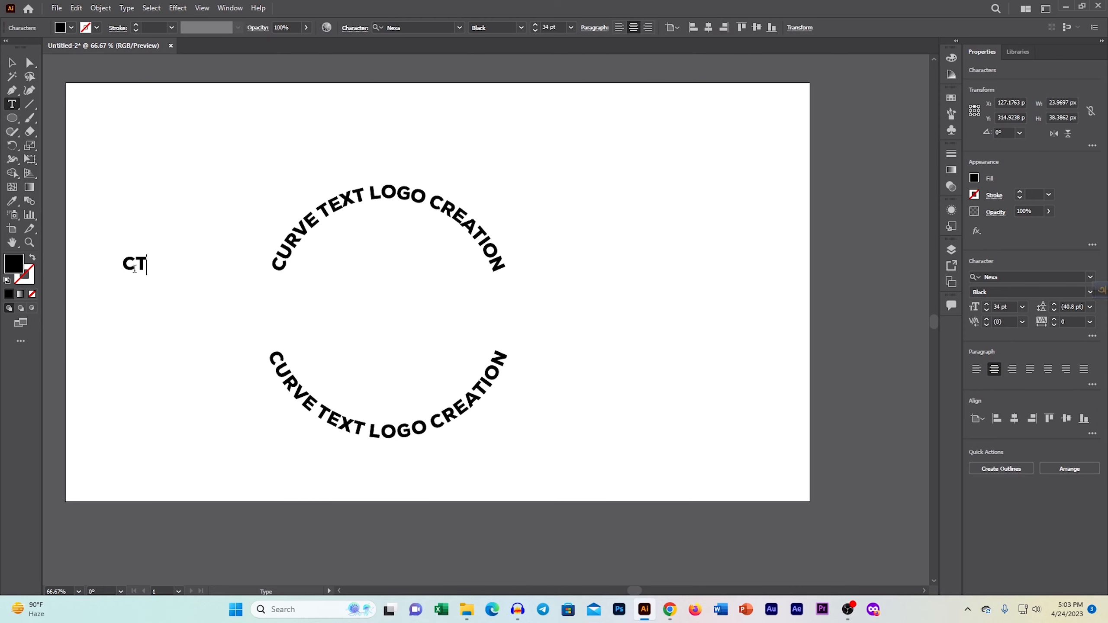
{"action": "left_click", "coordinate": [12, 63]}
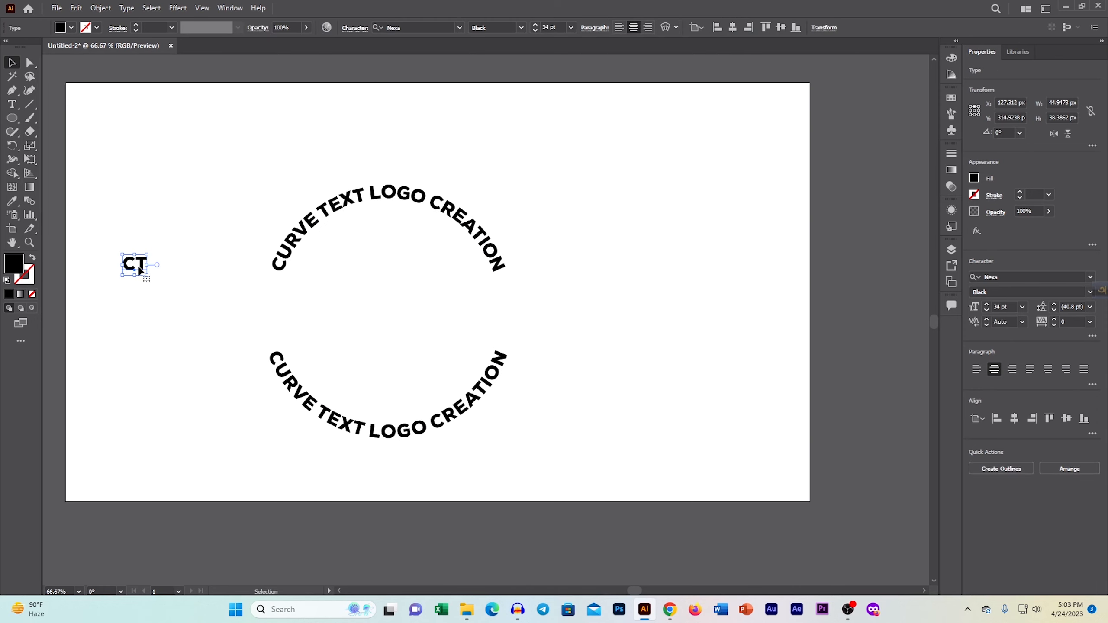
{"action": "left_click_drag", "start_coordinate": [138, 270], "coordinate": [400, 310]}
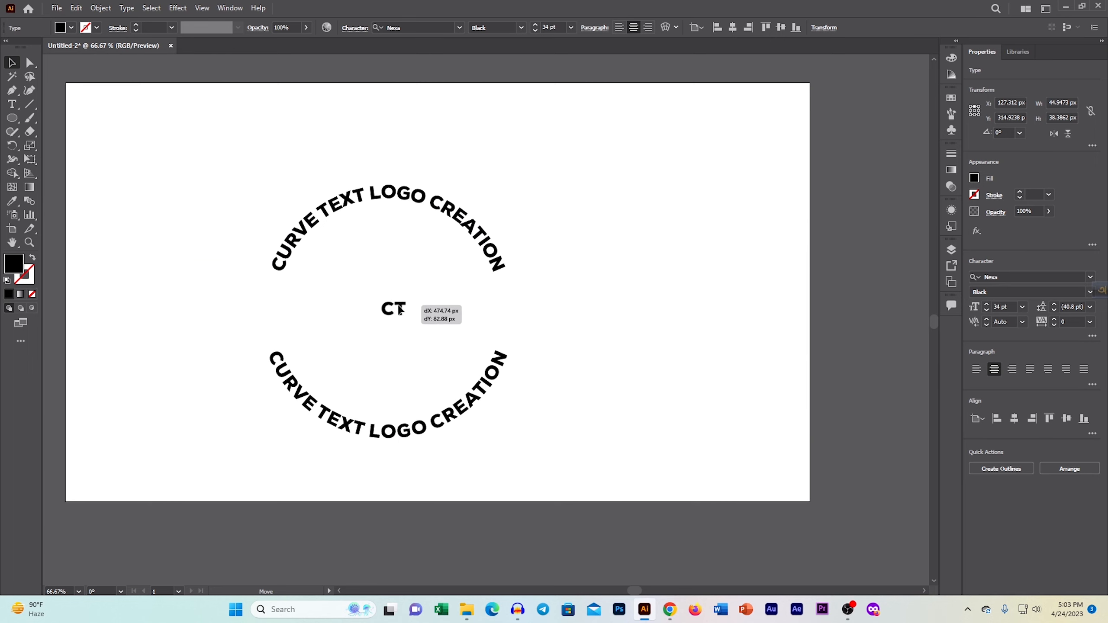
- Change the CT text's font to modernline - Personal Use and convert the letters to lowercase
{"action": "left_click", "coordinate": [1007, 275]}
{"action": "type", "text": "MOD"}
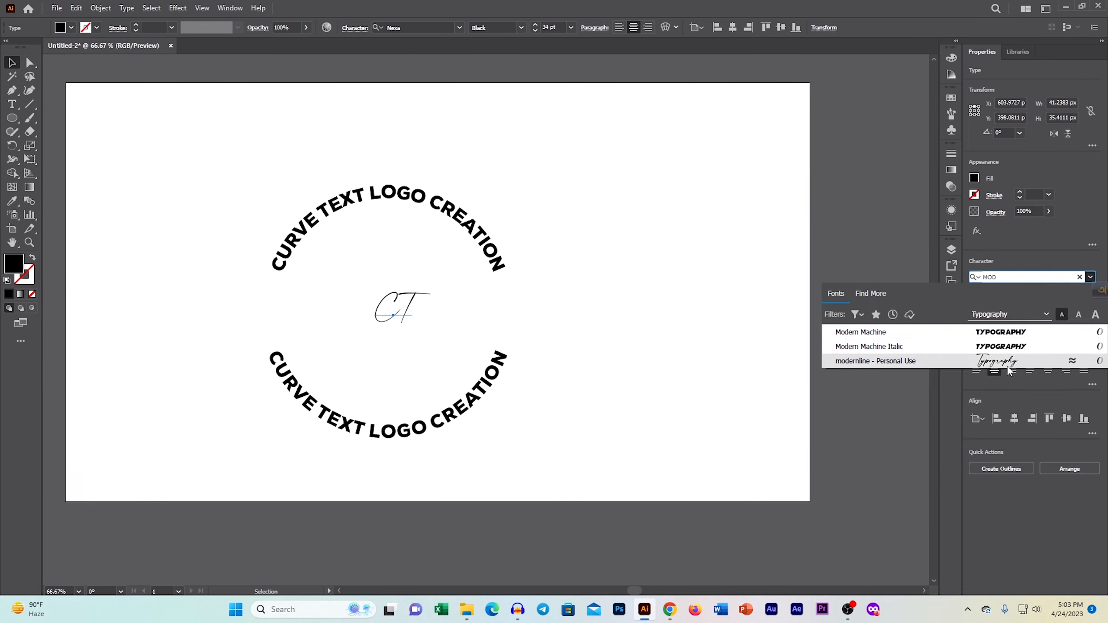
{"action": "left_click", "coordinate": [1008, 366]}
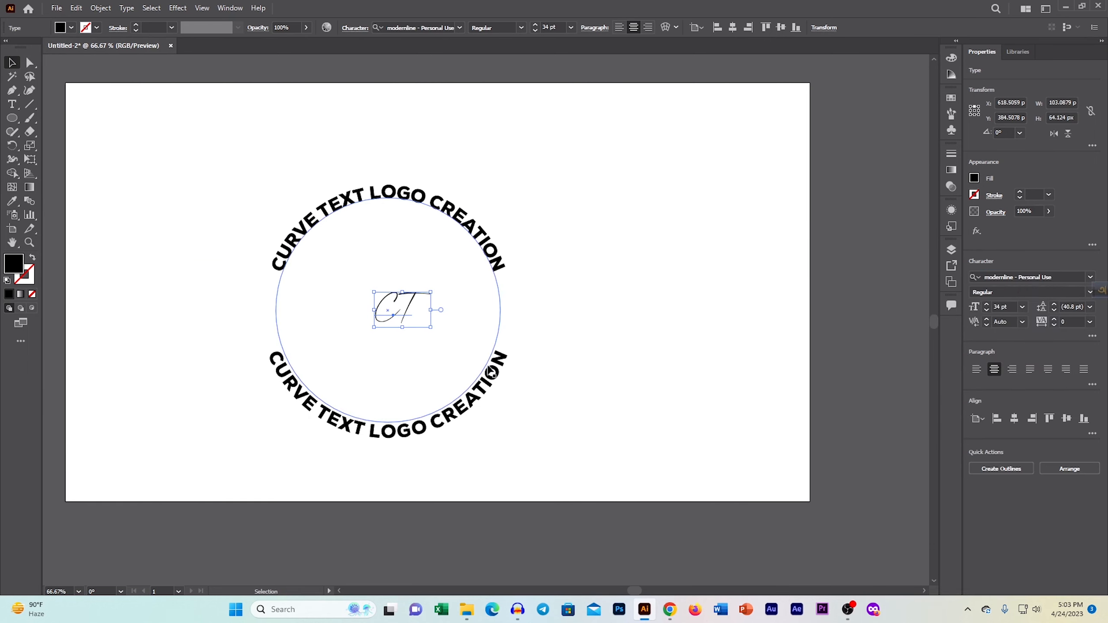
{"action": "left_click", "coordinate": [127, 8]}
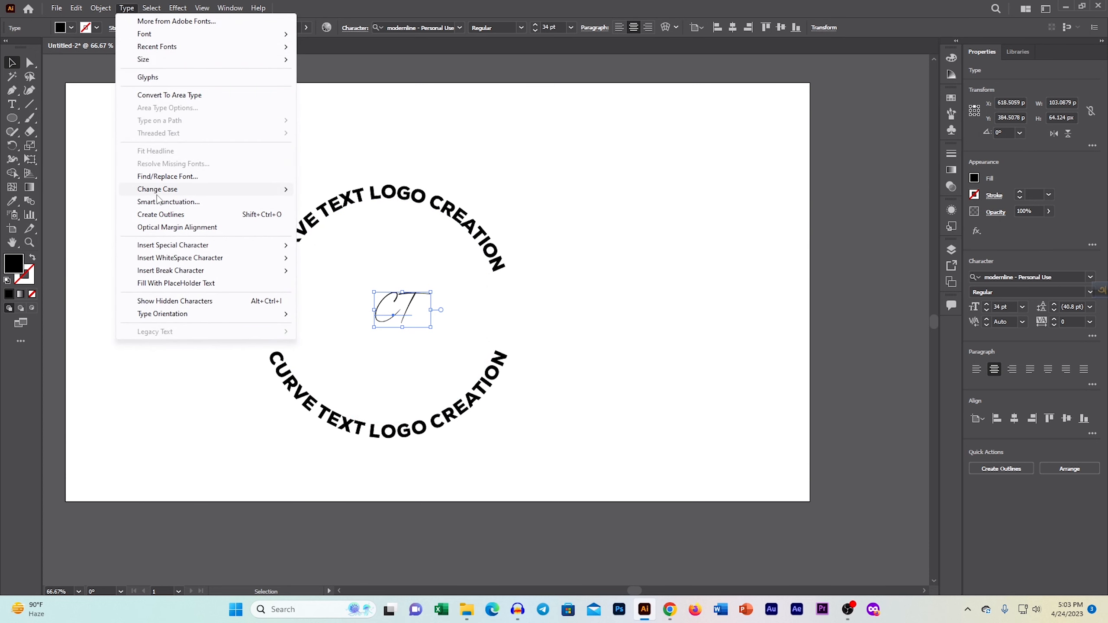
{"action": "mouse_move", "coordinate": [157, 189]}
{"action": "left_click", "coordinate": [337, 201]}
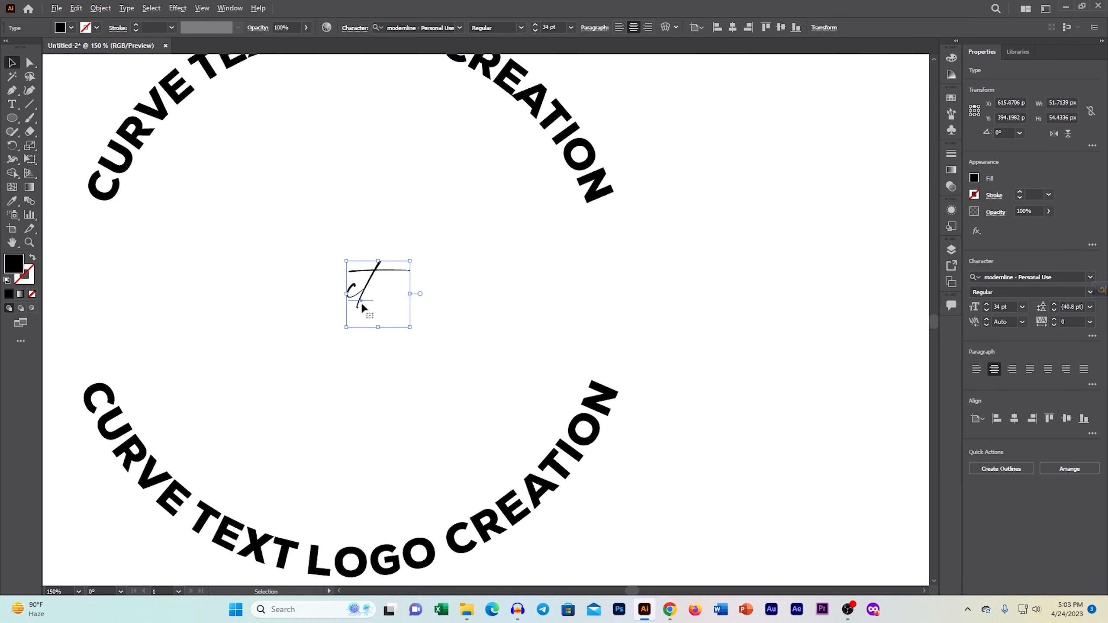
- Replace the t and c of the central text with alternate glyphs that have long horizontal swashes
{"action": "left_click", "coordinate": [12, 105]}
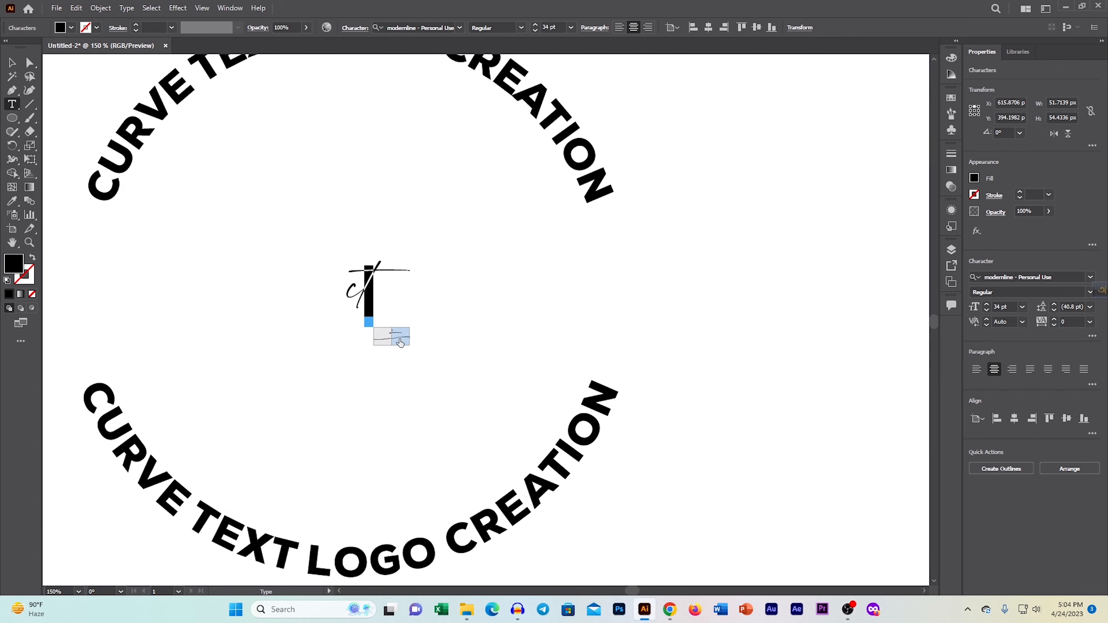
{"action": "left_click", "coordinate": [400, 340]}
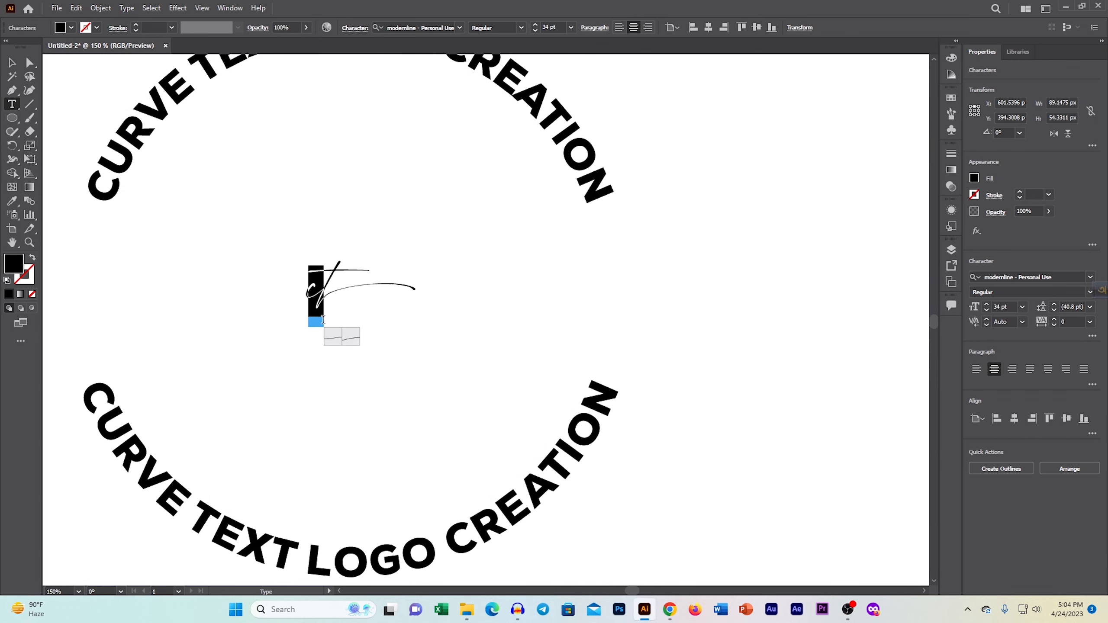
{"action": "left_click", "coordinate": [13, 63]}
- Enlarge the ct monogram so its swashes extend past both sides of the circular text, center it between the two arcs, and deselect it
{"action": "scroll", "coordinate": [281, 303], "scroll_direction": "down", "scroll_amount": 3}
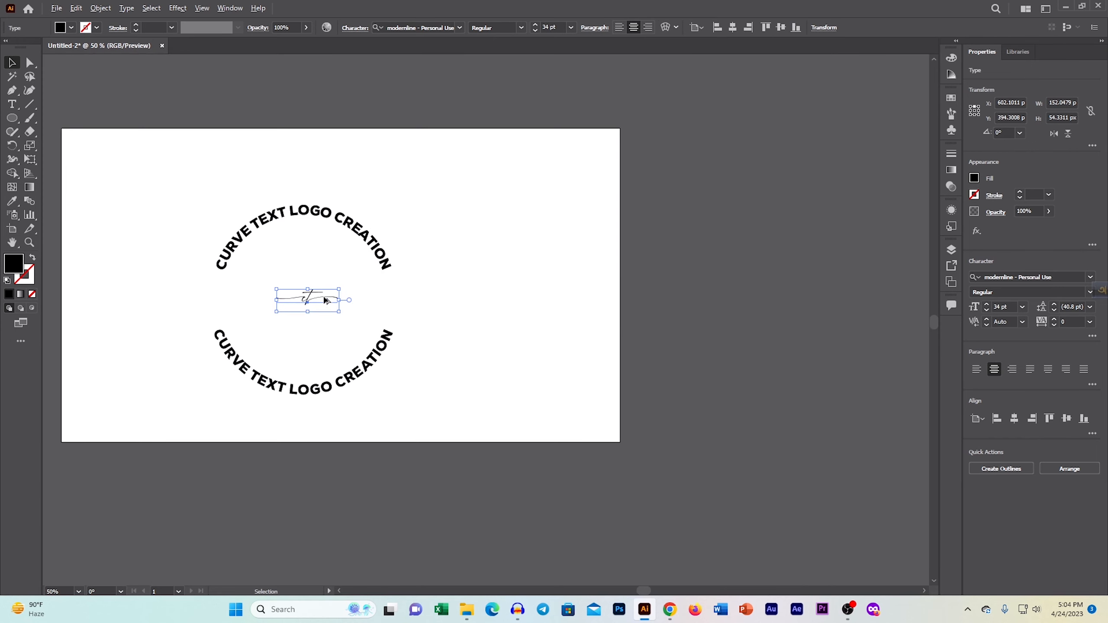
{"action": "left_click_drag", "start_coordinate": [340, 289], "coordinate": [491, 239]}
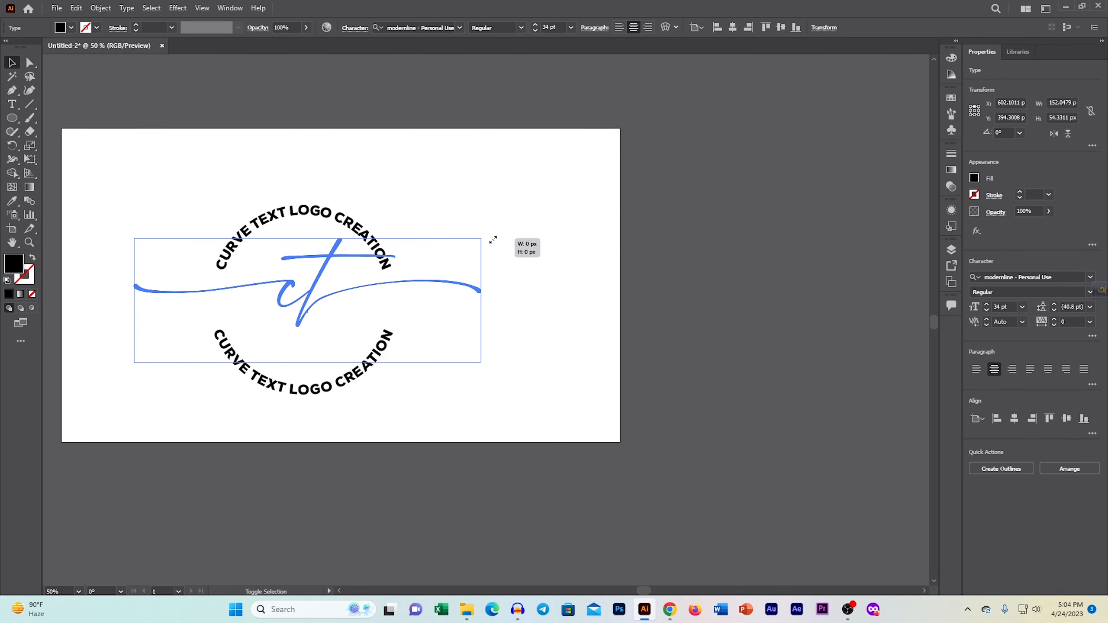
{"action": "key", "text": "ctrl+plus"}
{"action": "left_click_drag", "start_coordinate": [320, 274], "coordinate": [310, 299]}
{"action": "left_click_drag", "start_coordinate": [525, 252], "coordinate": [497, 262]}
{"action": "left_click_drag", "start_coordinate": [305, 321], "coordinate": [297, 307]}
{"action": "key", "text": "ctrl+minus"}
{"action": "scroll", "coordinate": [295, 301], "scroll_direction": "down", "scroll_amount": 1}
{"action": "left_click", "coordinate": [163, 321]}
{"action": "scroll", "coordinate": [153, 316], "scroll_direction": "up", "scroll_amount": 2}
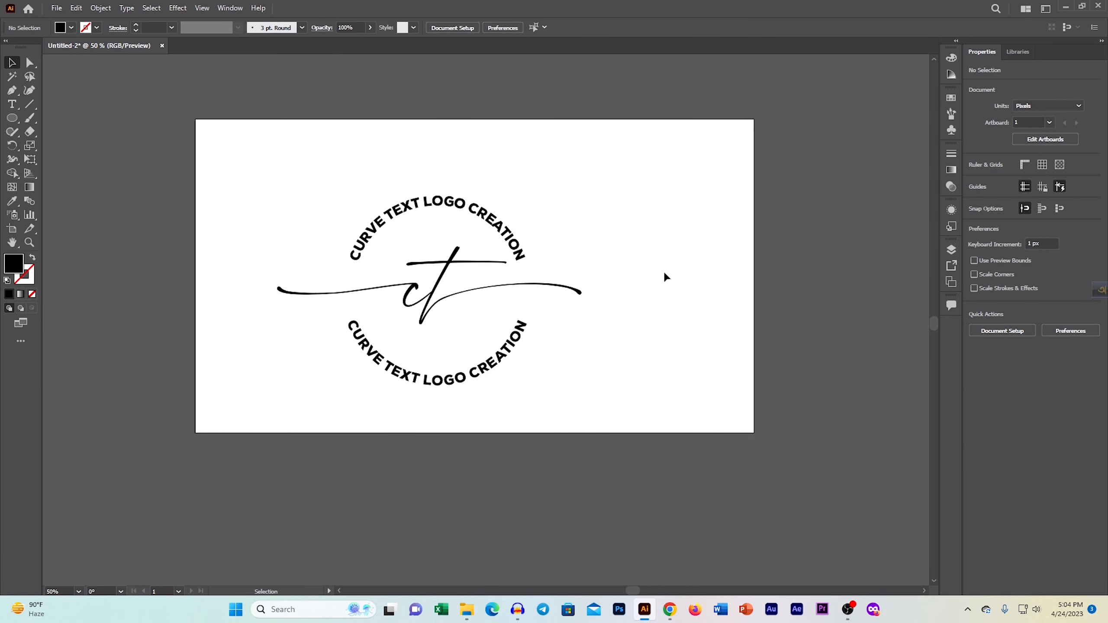
{"action": "scroll", "coordinate": [645, 280], "scroll_direction": "up", "scroll_amount": 1}
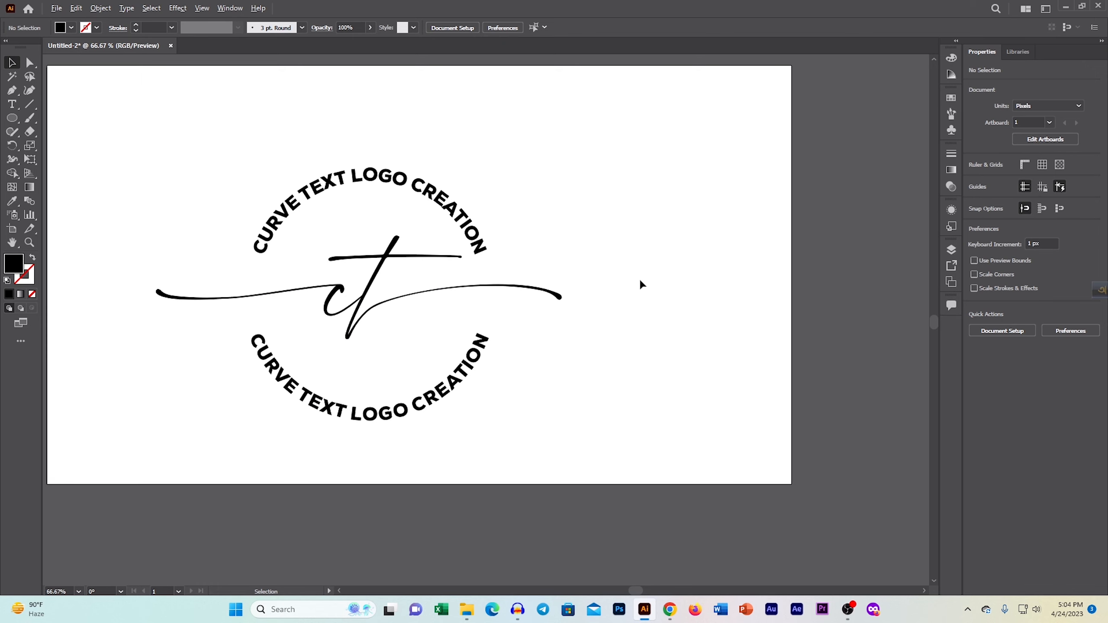